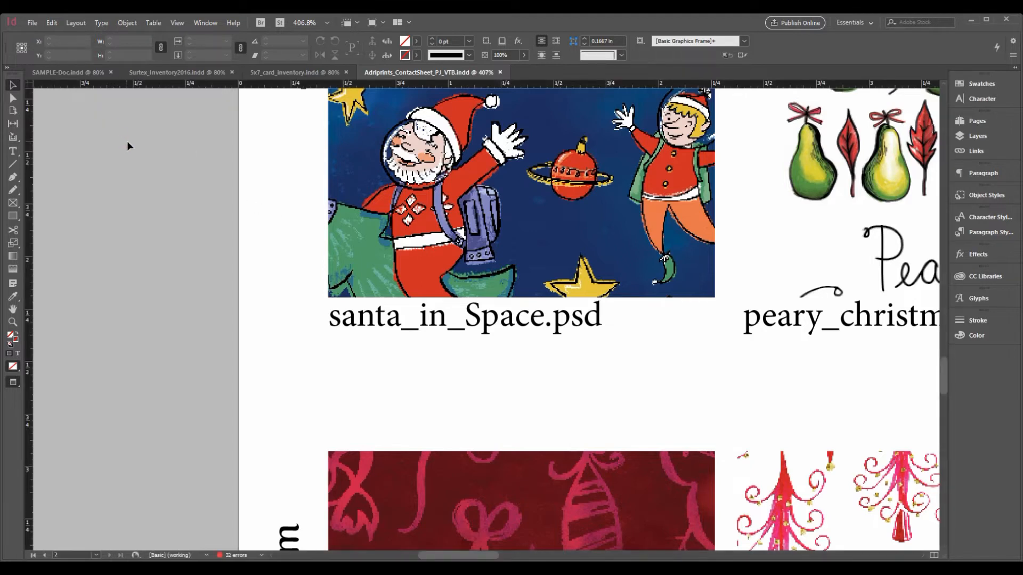
Examine the file-name captions beneath the images in the upper rows of the holiday contact sheet
key("ctrl+0")
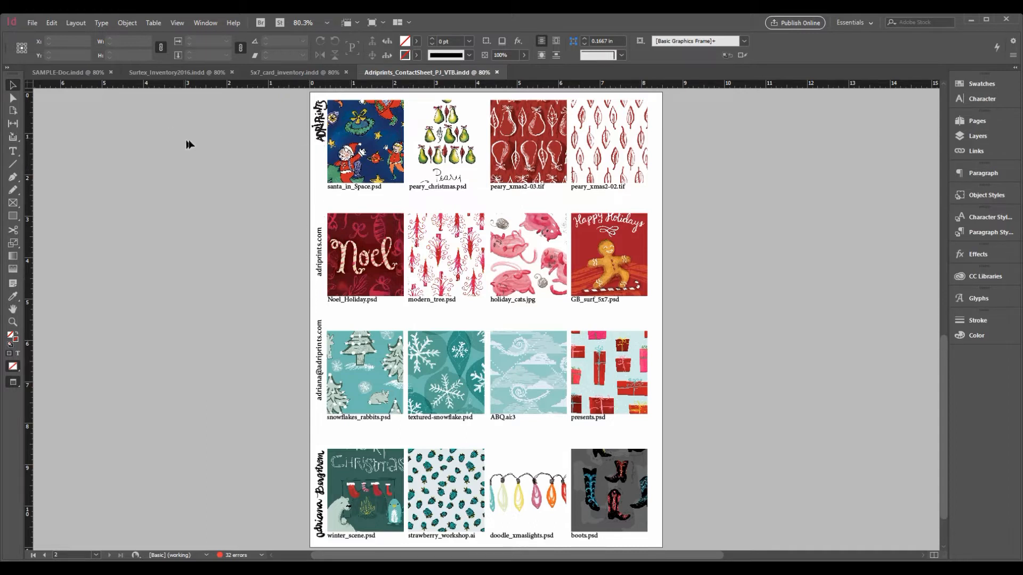
key("z")
left_click_drag(285, 95, 430, 260)
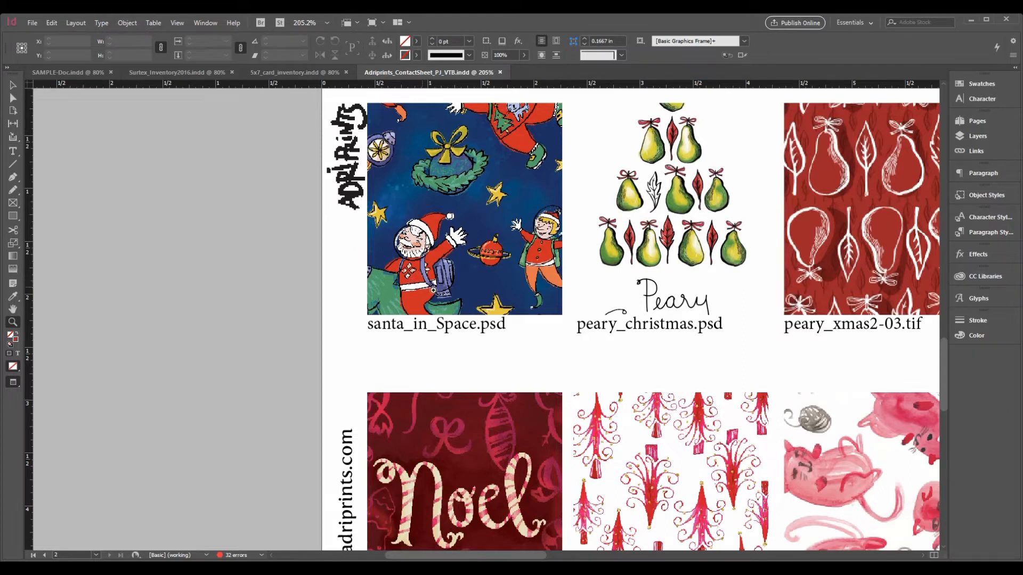
key("ctrl+0")
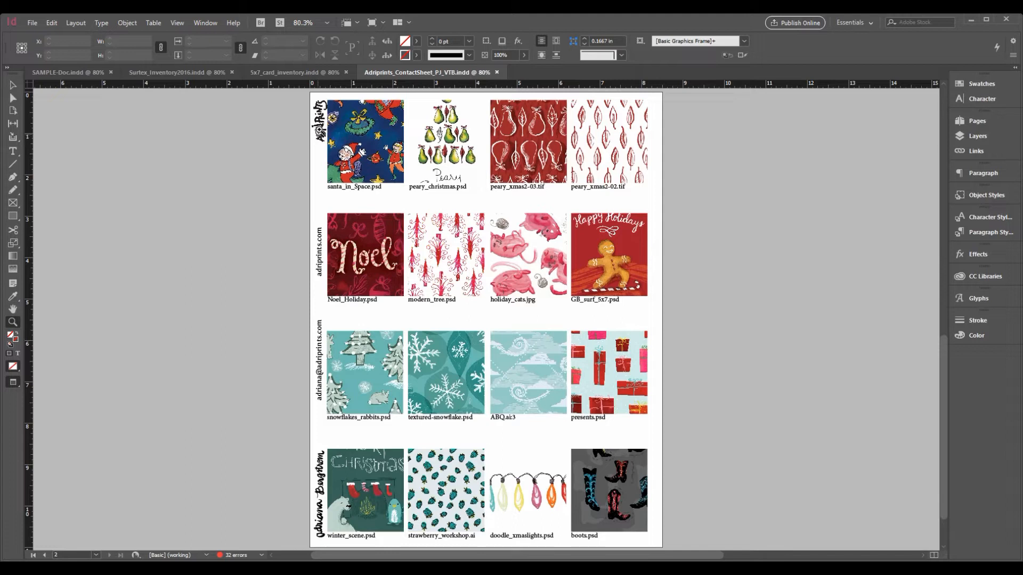
left_click_drag(304, 97, 506, 266)
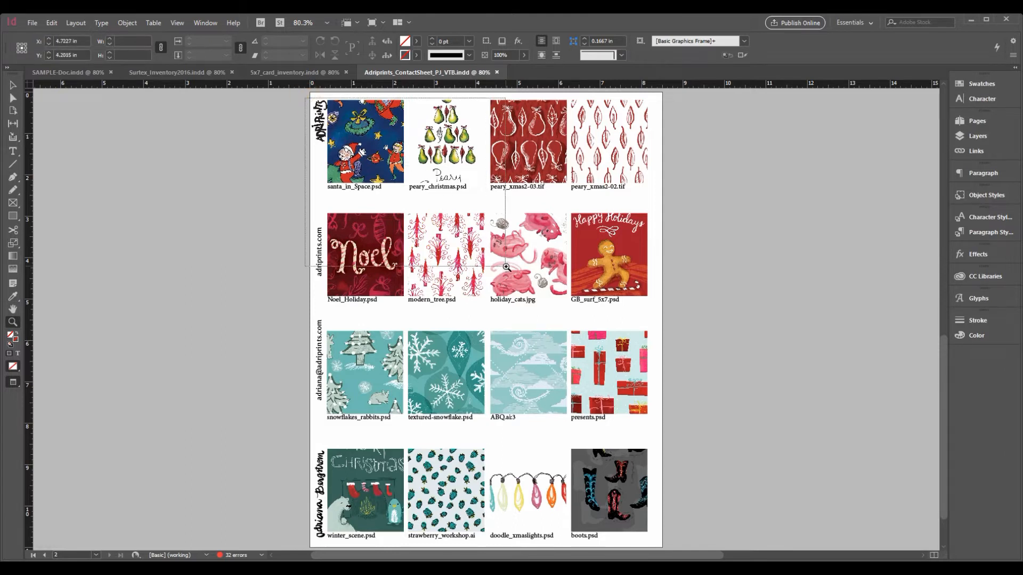
Inspect the santa_in_Space image's content inside its frame and review the Display Performance options
key("a")
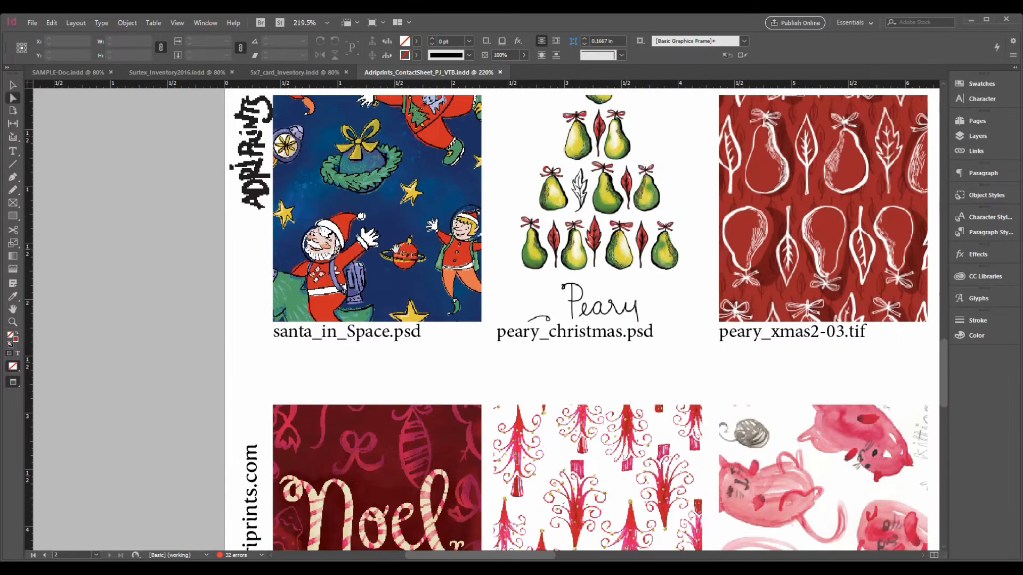
left_click(395, 250)
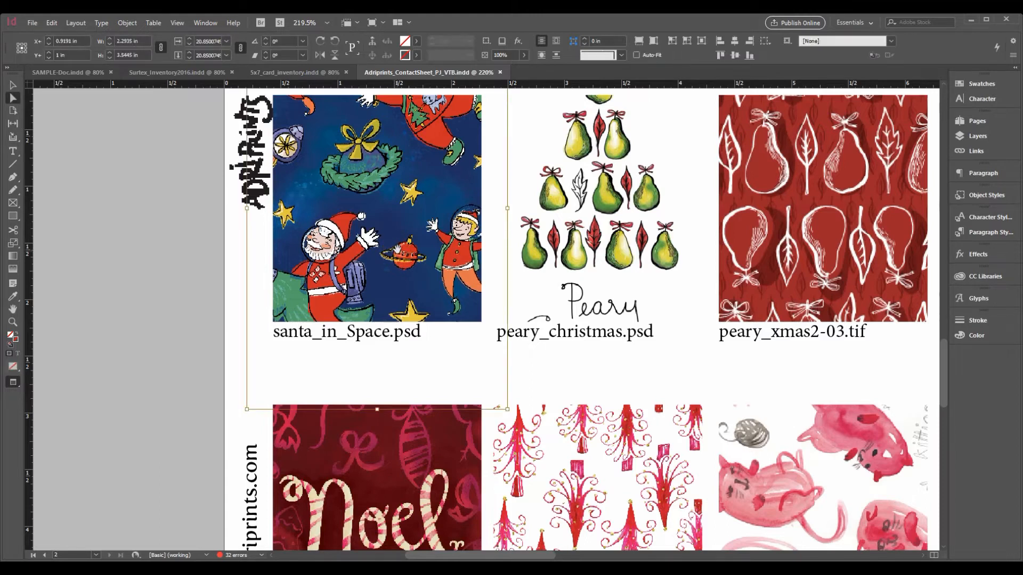
key("v")
left_click(218, 273)
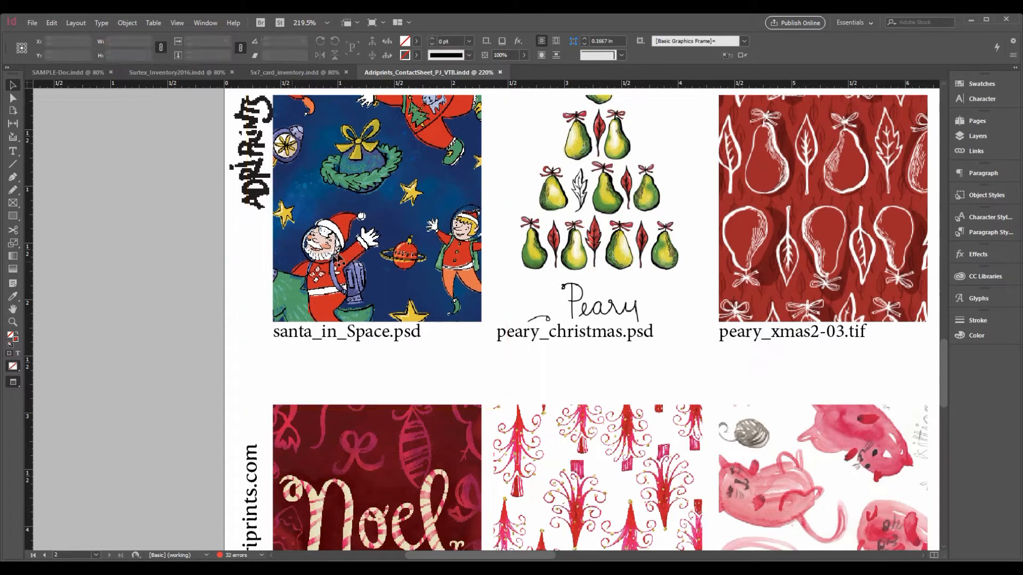
right_click(379, 256)
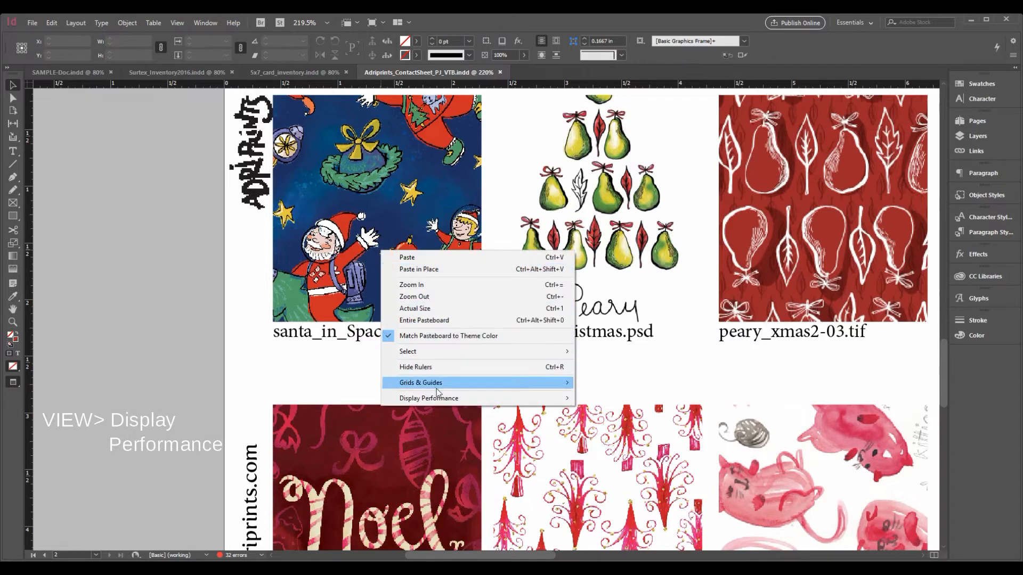
mouse_move(440, 400)
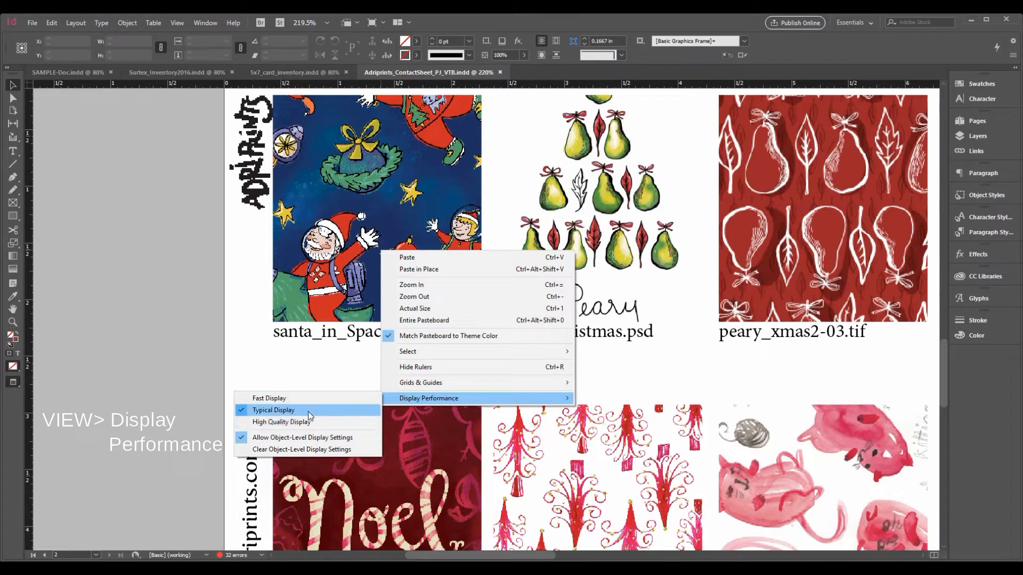
left_click(216, 295)
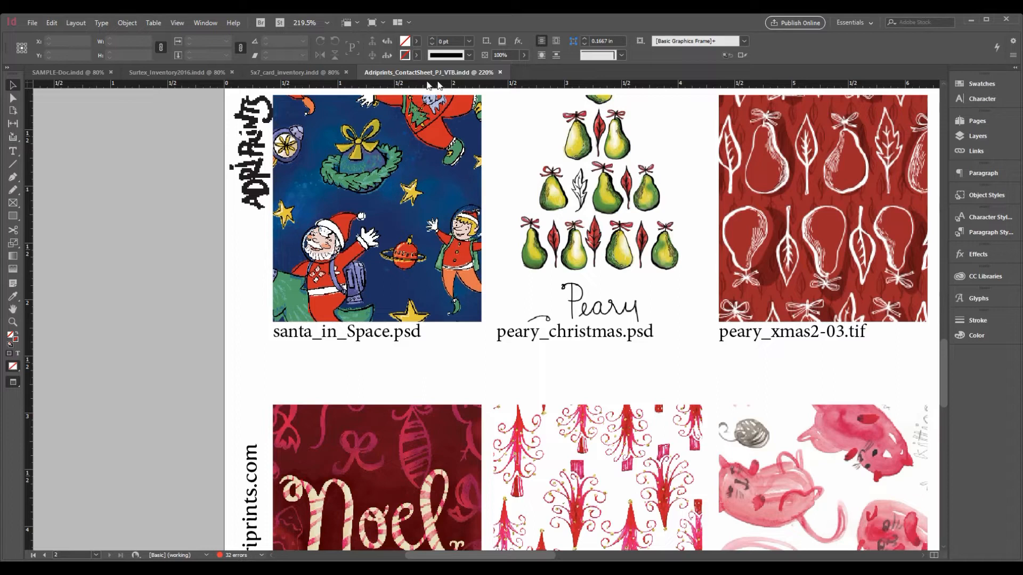
Examine the file-name captions beside the birthday cards and the contact block in 5x7_card_inventory.indd
left_click(286, 74)
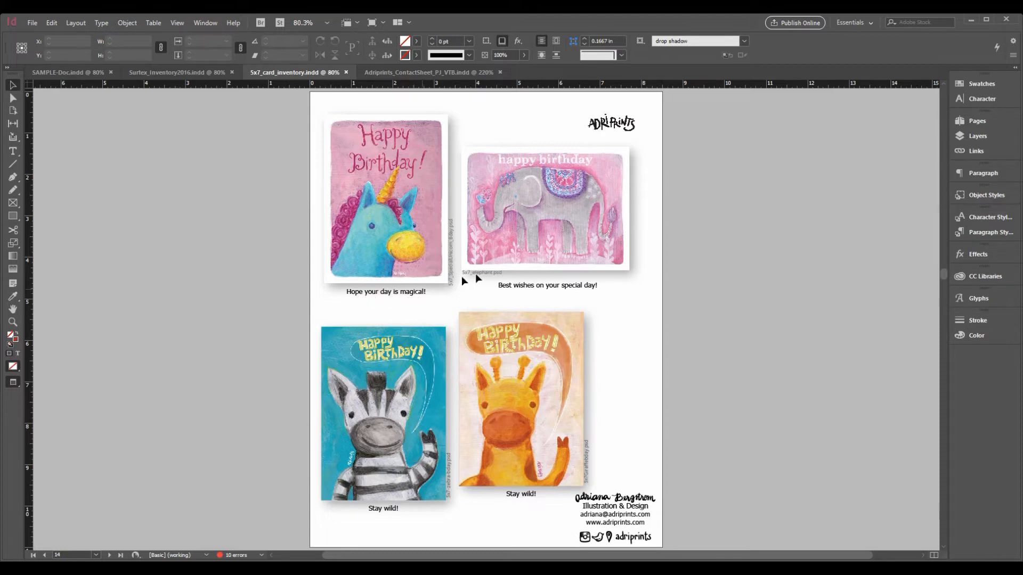
key("z")
left_click_drag(416, 197, 527, 318)
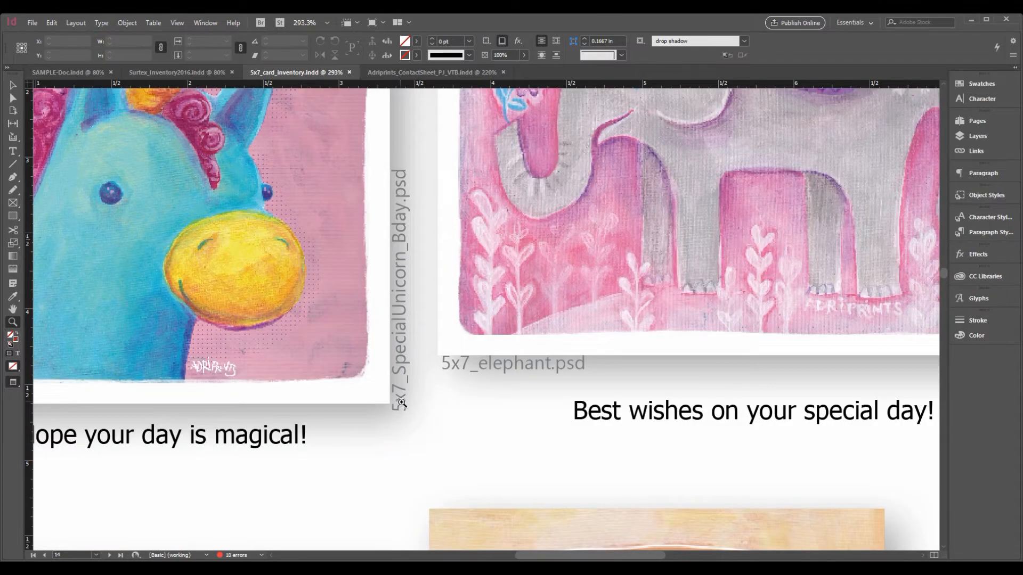
key("ctrl")
key("ctrl+0")
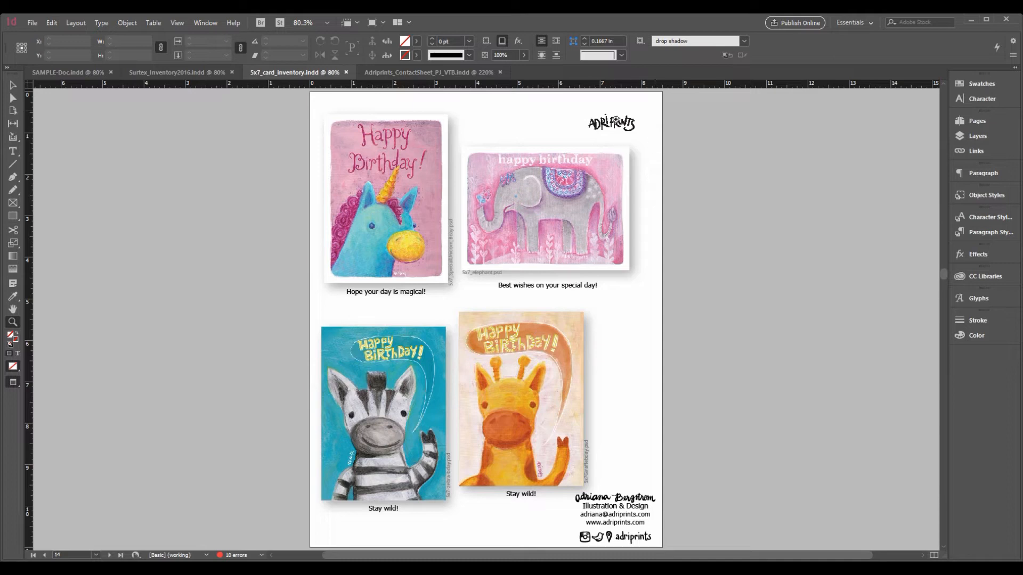
mouse_move(545, 448)
left_mouse_down()
mouse_move(680, 541)
mouse_move(707, 553)
mouse_move(709, 539)
left_mouse_up()
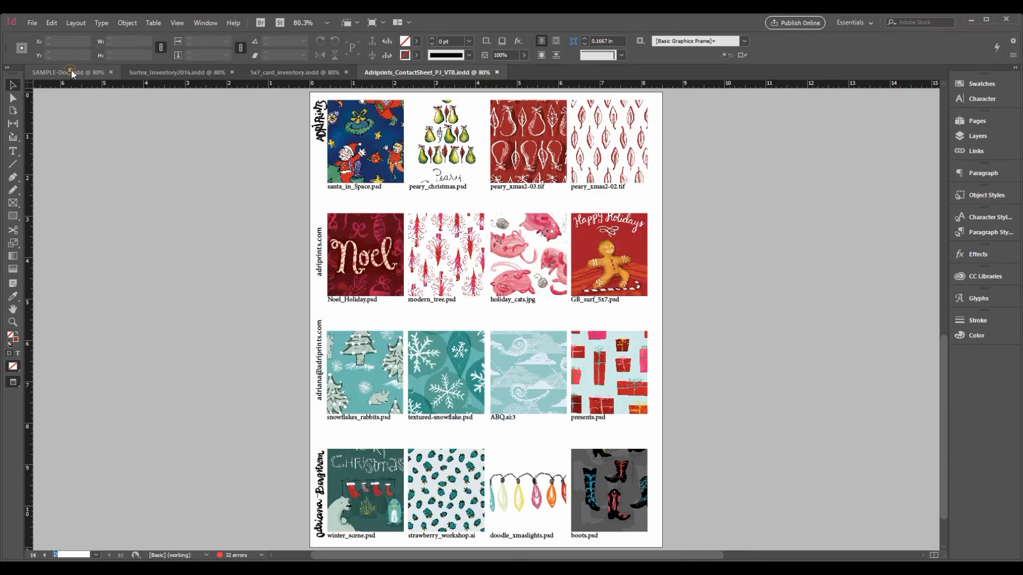
Switch to SAMPLE-Doc.indd and check the Smart Guides setting among the grid and guide options
left_click(72, 71)
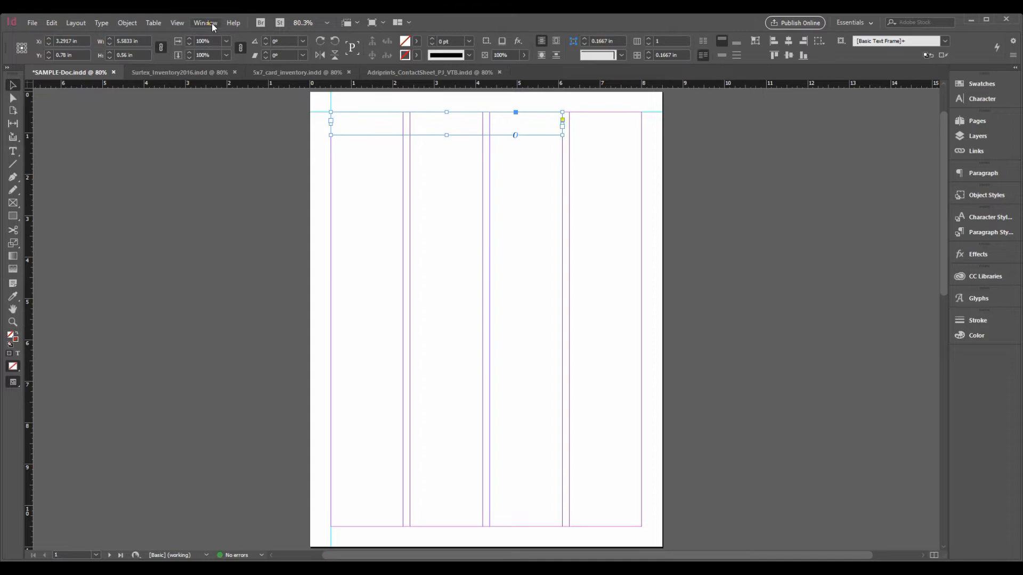
left_click(212, 23)
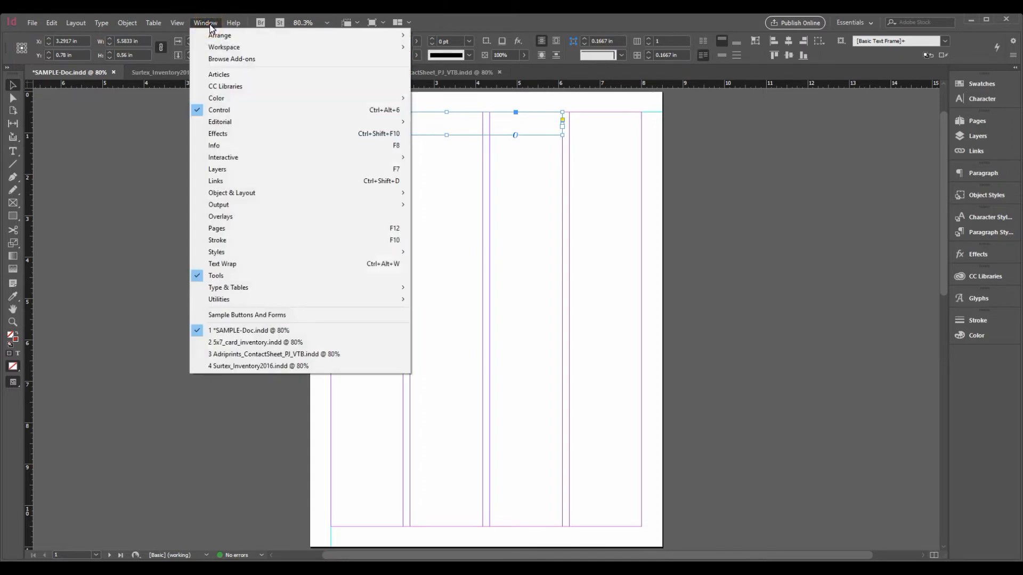
mouse_move(177, 23)
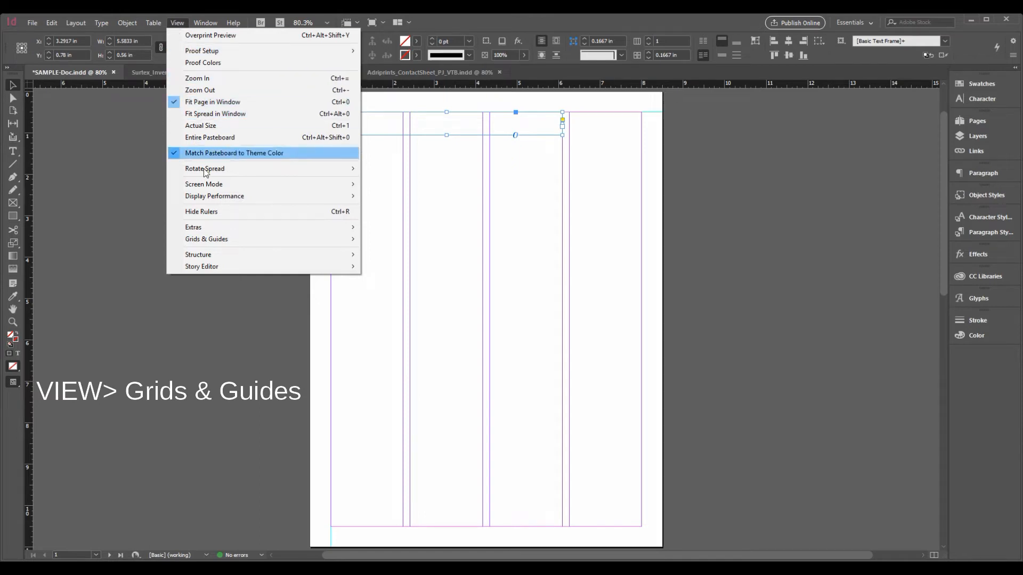
mouse_move(214, 243)
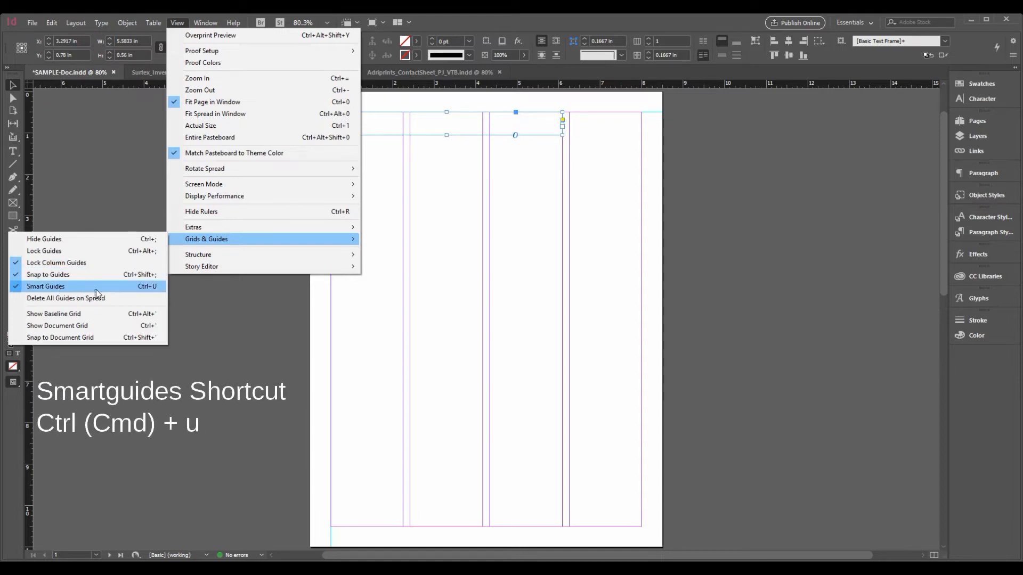
left_click(232, 304)
left_click(241, 302)
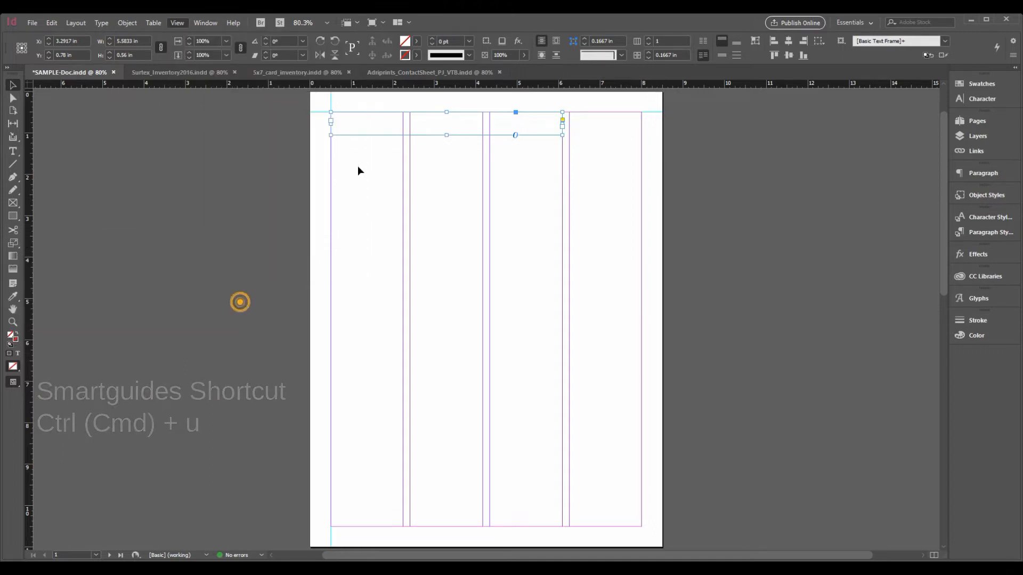
Try the header text frame at X 4.25 in, Y 2.98 in using smart guides, and return it to the upper-left margin corner
double_click(454, 136)
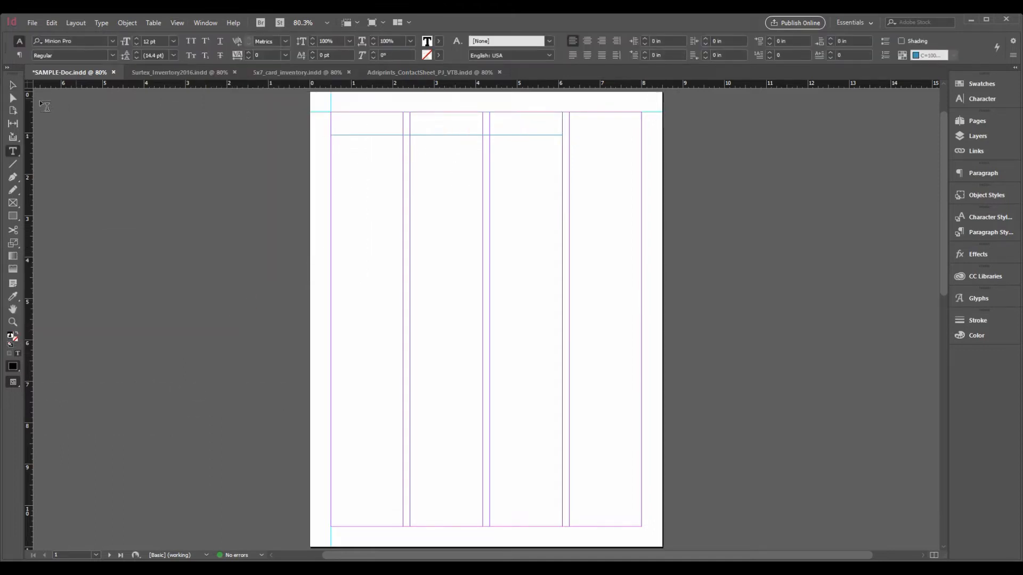
key("Escape")
left_click_drag(440, 138, 481, 231)
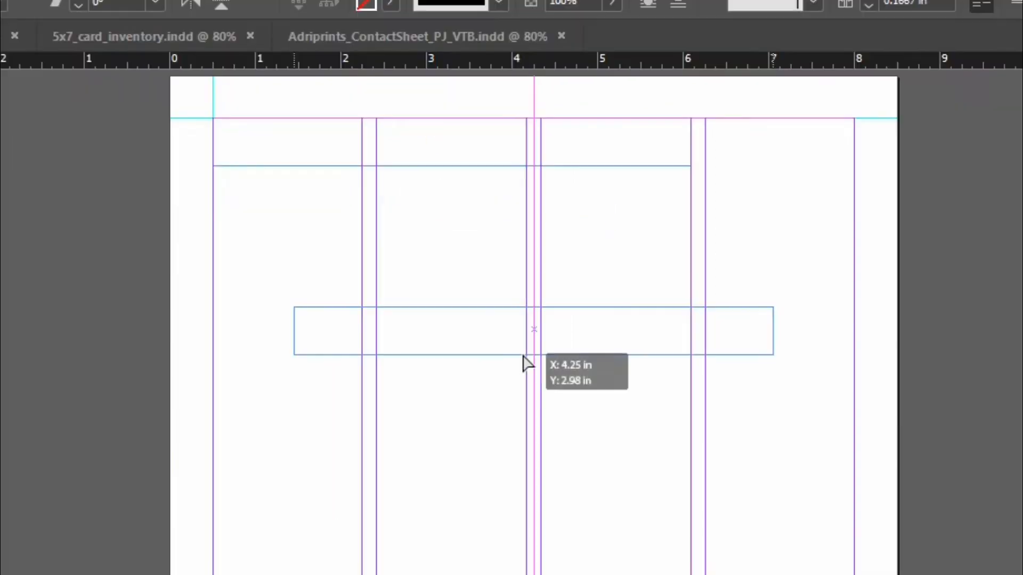
mouse_move(523, 356)
left_mouse_down()
mouse_move(472, 432)
mouse_move(392, 247)
mouse_move(417, 163)
left_mouse_up()
left_click(496, 356)
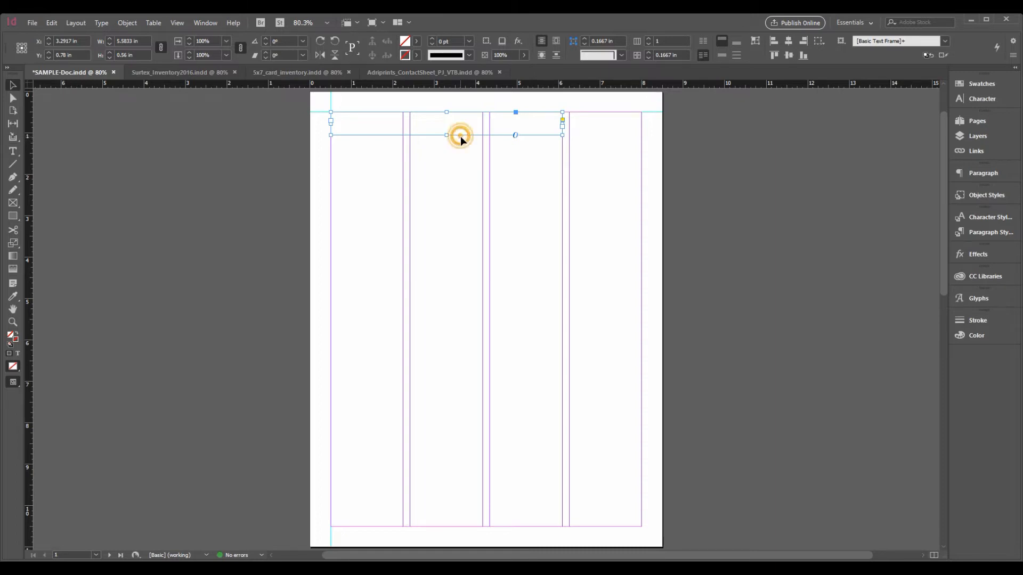
Move the header text frame down the page and place an aligned copy below it at X 3.7417 in, Y 3.47 in
key("ctrl+v")
left_click_drag(453, 308, 412, 148)
left_click_drag(477, 208, 444, 131)
left_click_drag(454, 136, 472, 213)
double_click(467, 232)
key("Escape")
left_click_drag(512, 248, 512, 260)
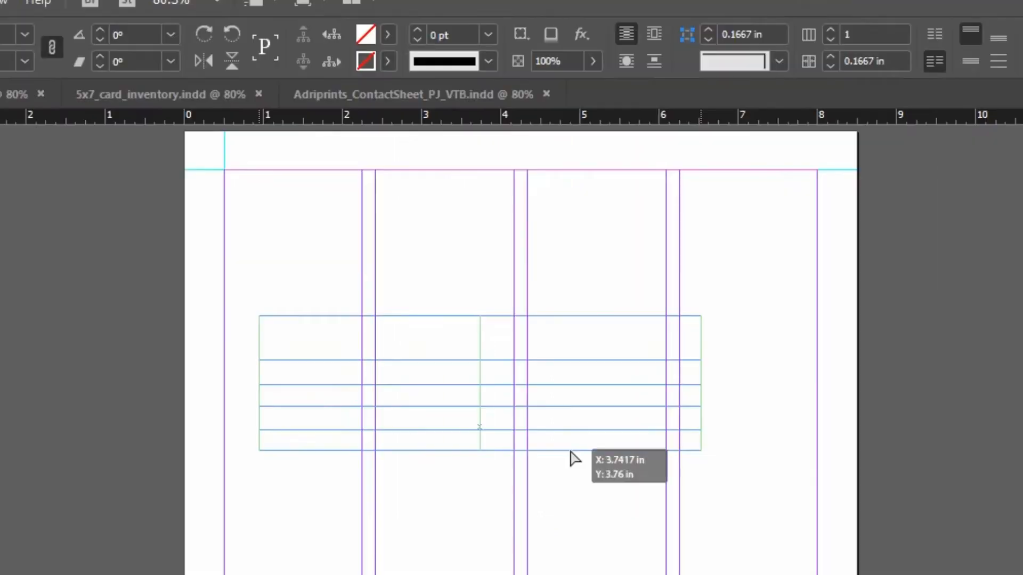
left_click_drag(569, 452, 573, 431)
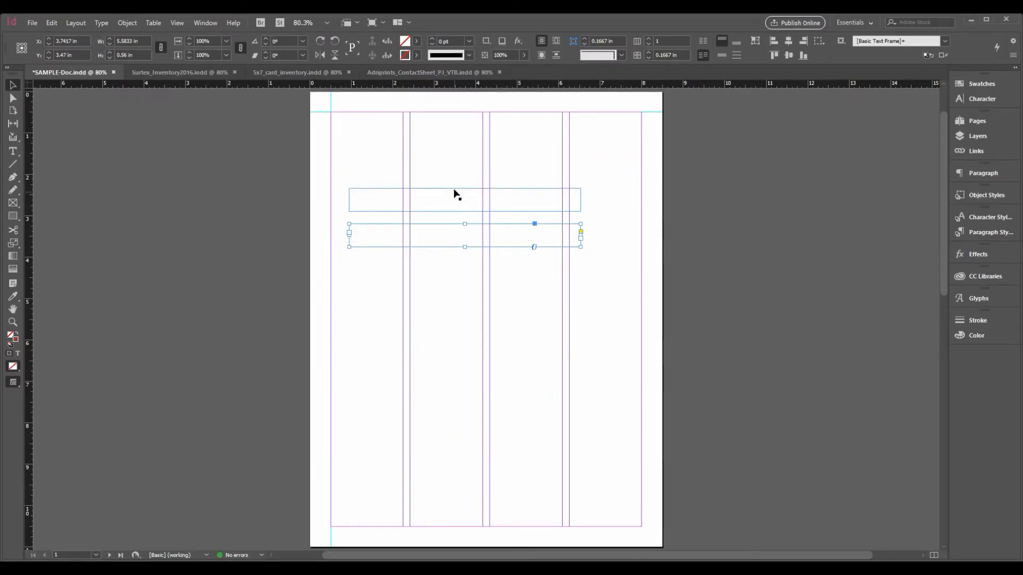
Return the original header text frame to the upper-left margin corner and delete the copy below it
left_click_drag(456, 192, 440, 116)
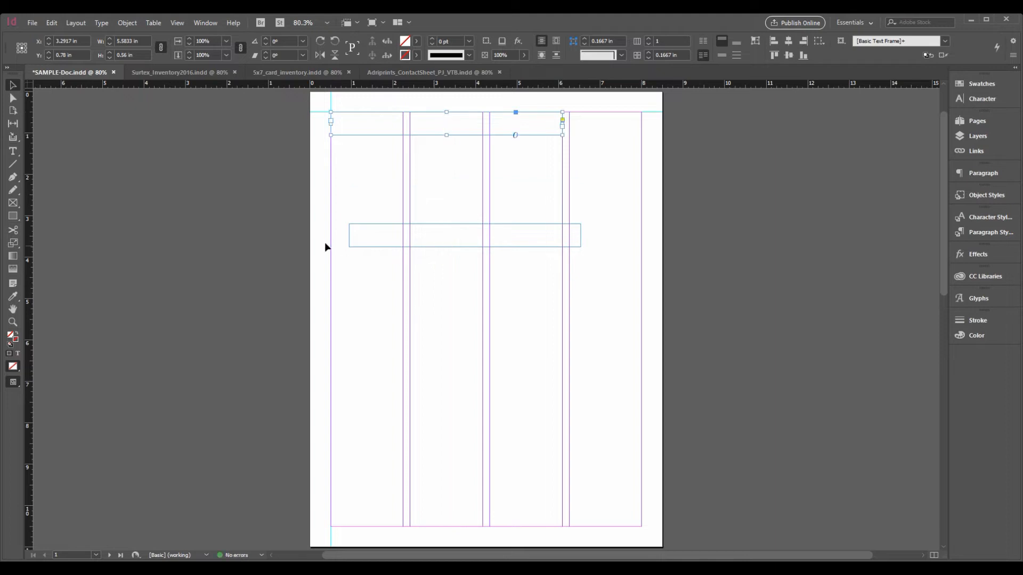
left_click(365, 229)
key("Delete")
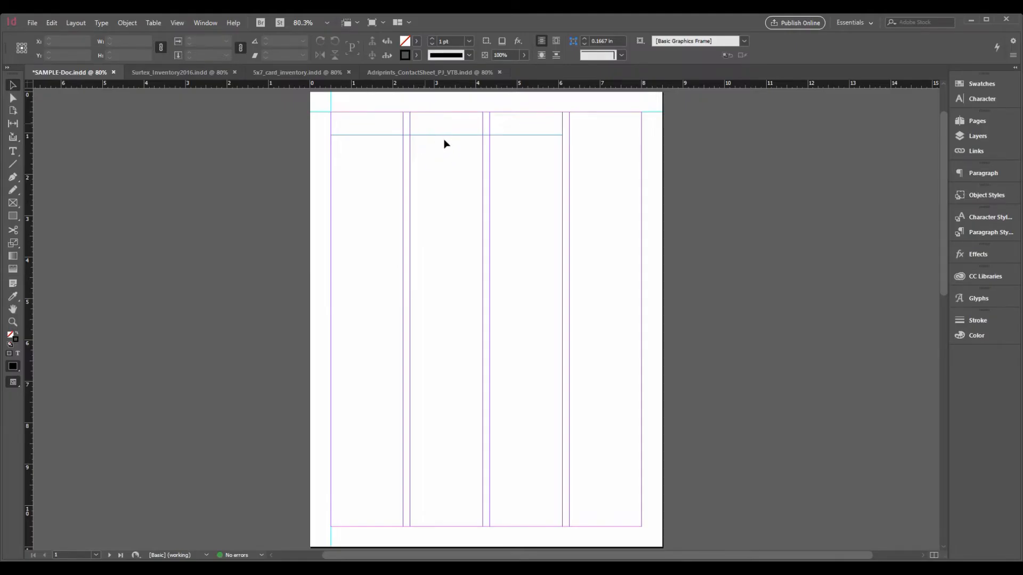
Extend the header text frame's lower edge to make the frame about 0.58 in high
mouse_move(447, 136)
left_mouse_down()
mouse_move(436, 175)
mouse_move(447, 138)
left_mouse_up()
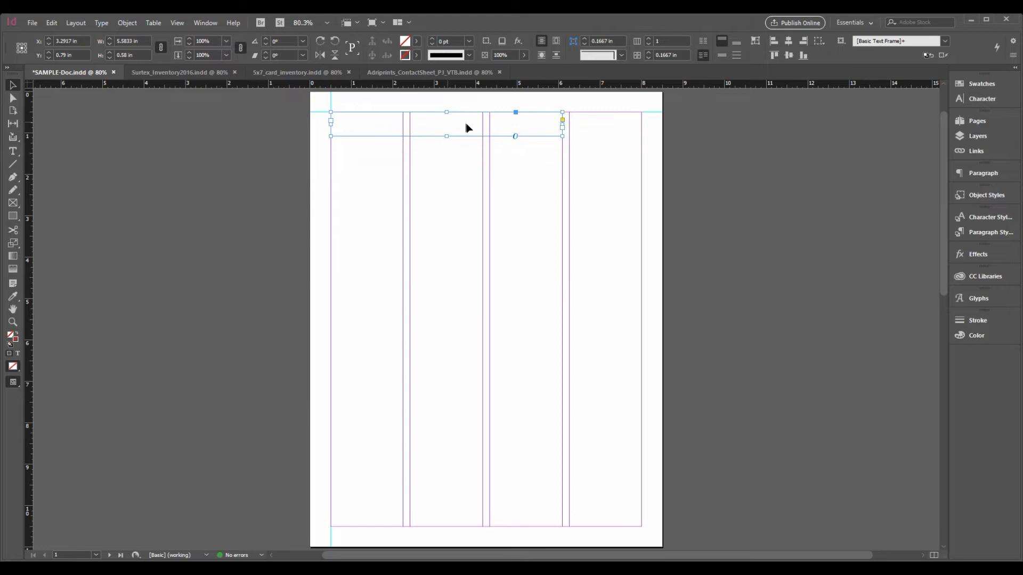
left_click(439, 205)
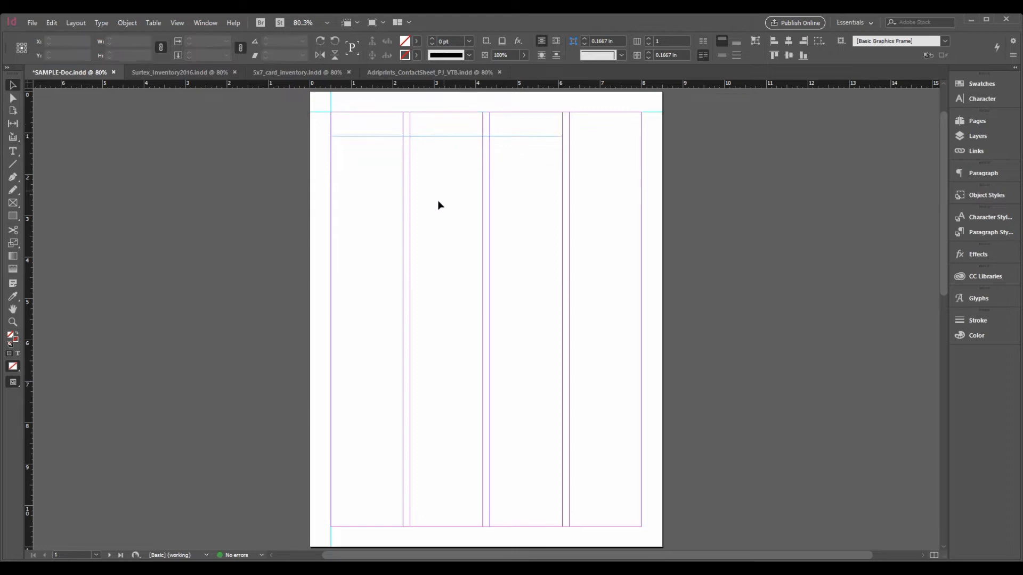
Draw a rectangular image frame about 1.75 in wide and 1.94 in high in the first column, below the header frame
key("f")
mouse_move(332, 157)
left_mouse_down()
mouse_move(368, 179)
mouse_move(406, 223)
mouse_move(408, 243)
left_mouse_up()
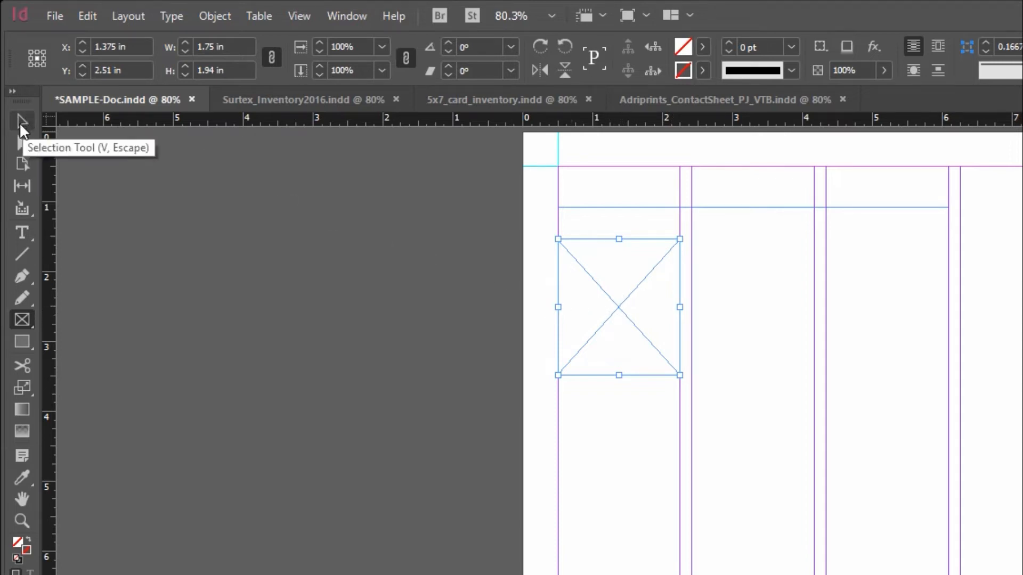
left_click(19, 122)
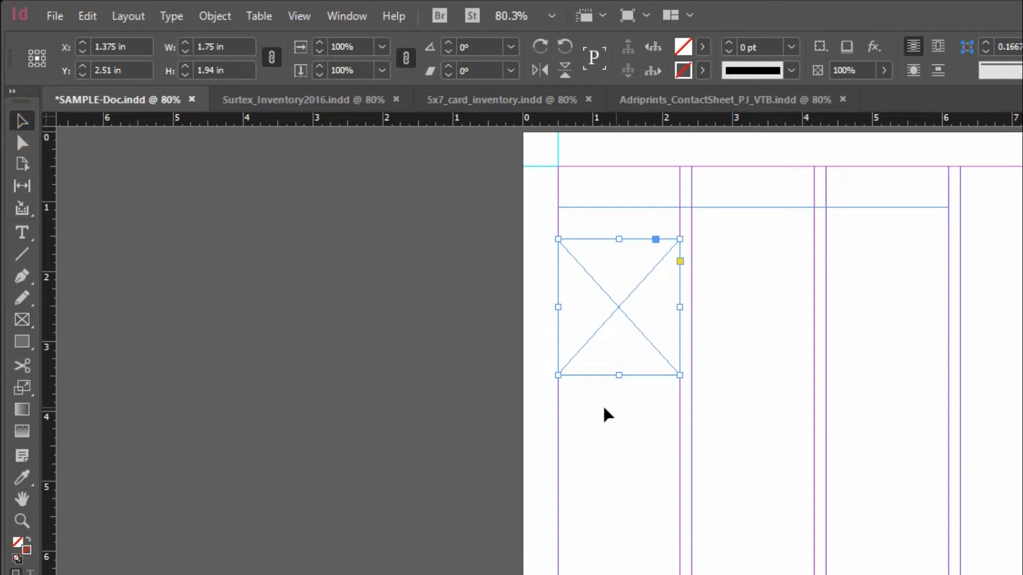
Add a caption text frame just below the image frame, 1.75 in wide to match the column and about 0.26 in high
key("t")
left_click_drag(557, 388, 686, 406)
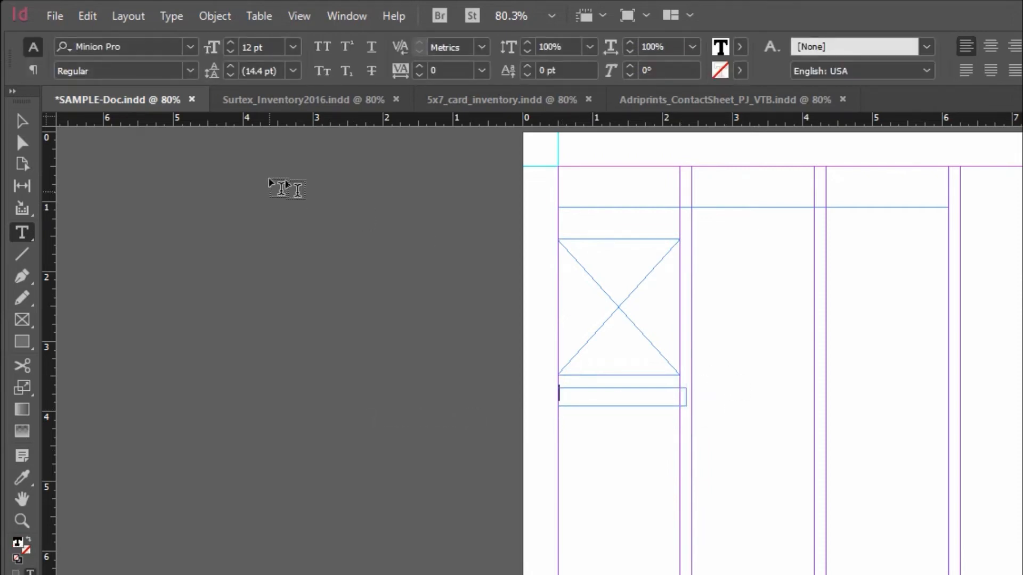
key("Escape")
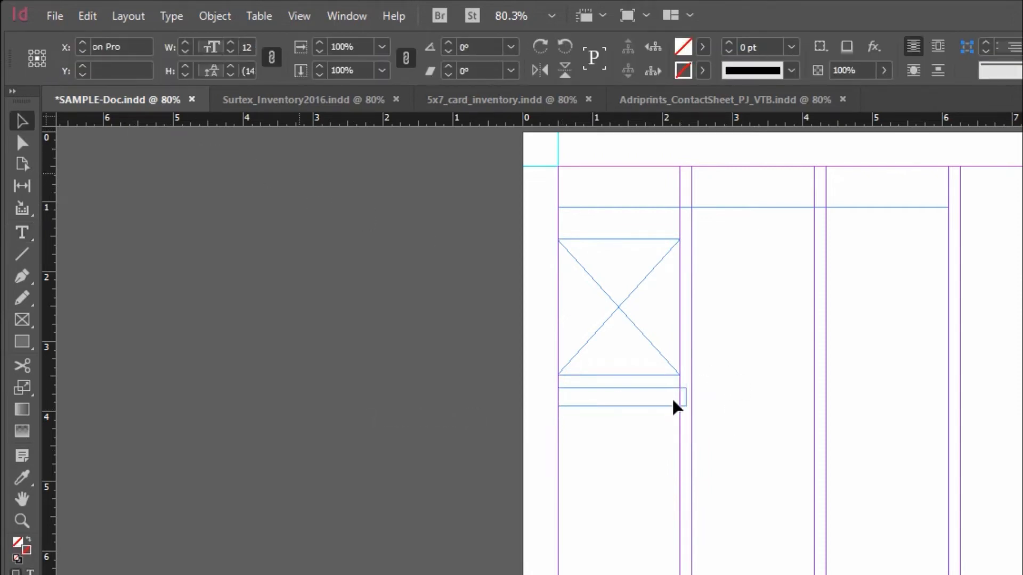
mouse_move(686, 390)
left_mouse_down()
mouse_move(667, 388)
mouse_move(680, 389)
left_mouse_up()
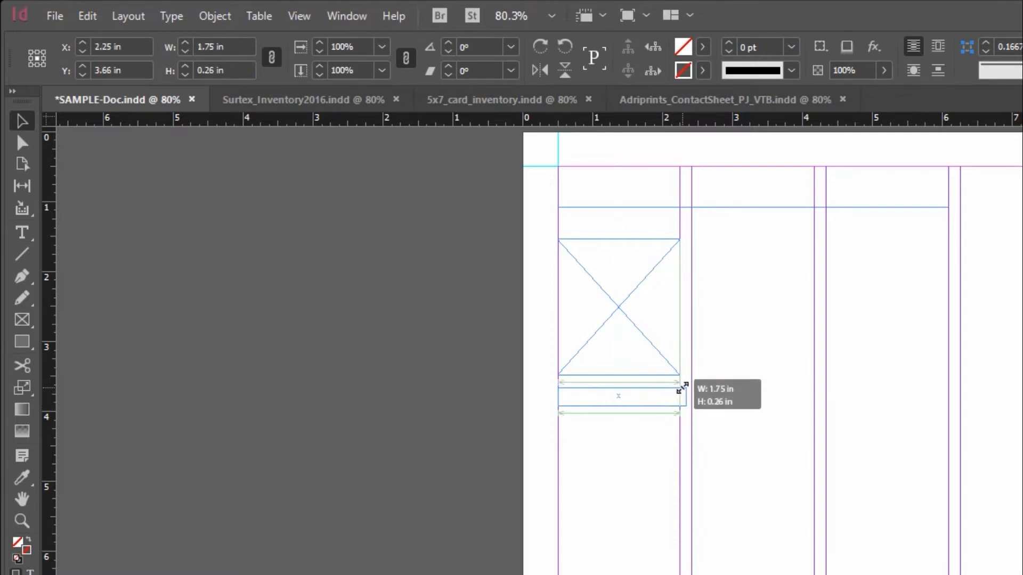
left_click(716, 411)
Shift the header text frame aside to X 5.7083 in, and duplicate the image and caption frames into the second column
left_click_drag(526, 137, 626, 146)
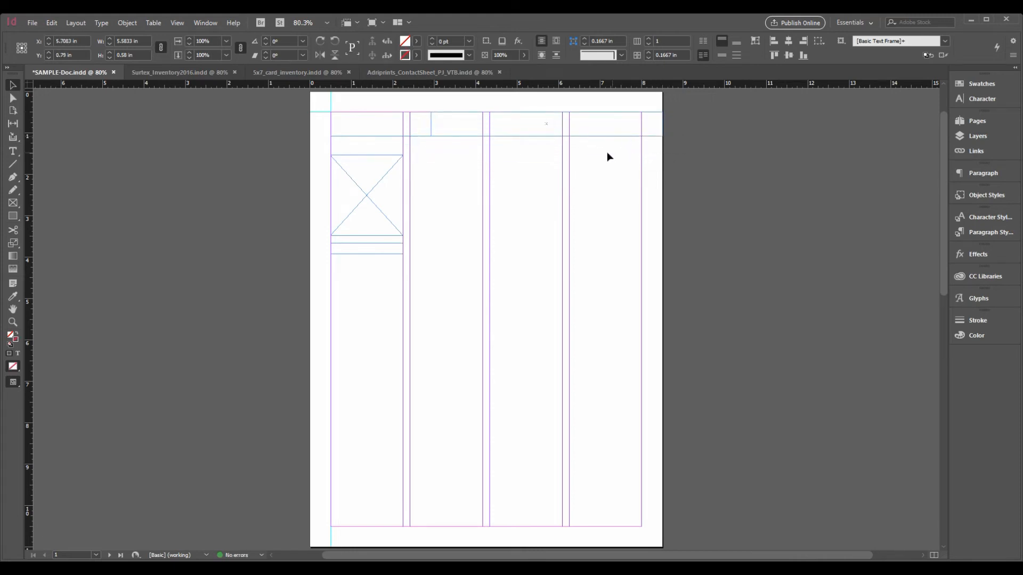
left_click_drag(297, 202, 461, 223)
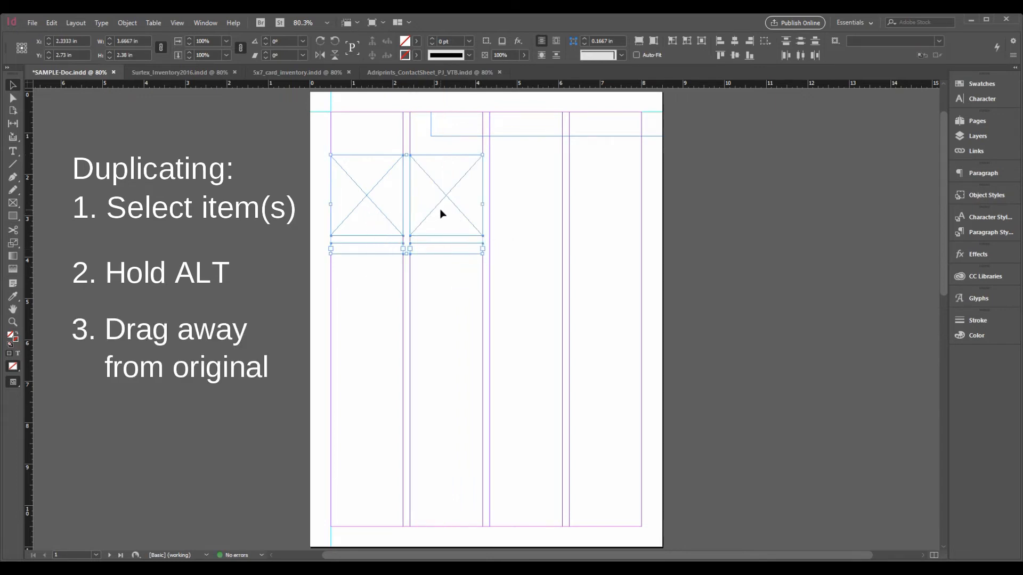
Duplicate the first two columns' image and caption frames into the third and fourth columns, aligned to the column guides
left_click_drag(440, 202, 603, 206)
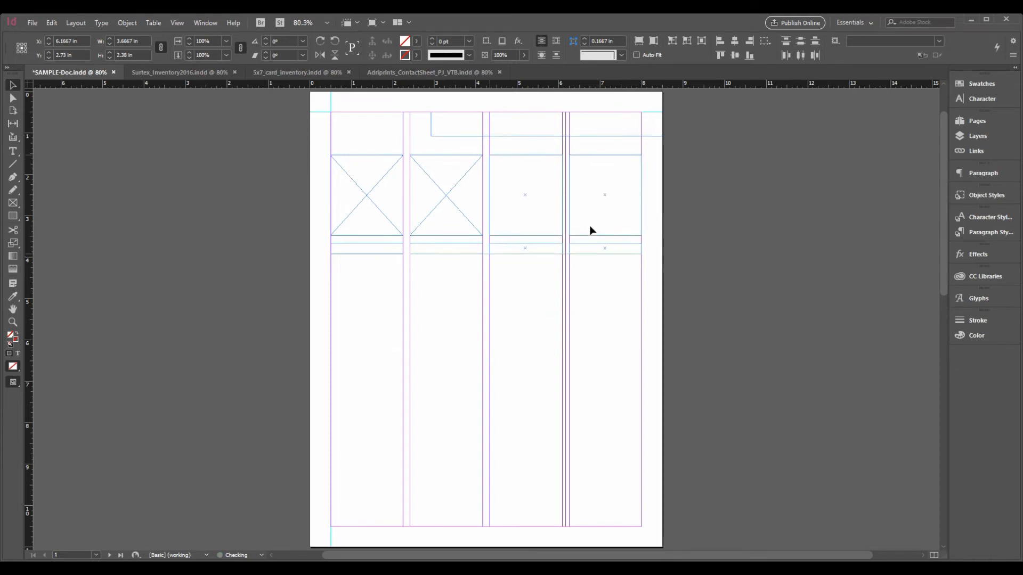
left_click(602, 282)
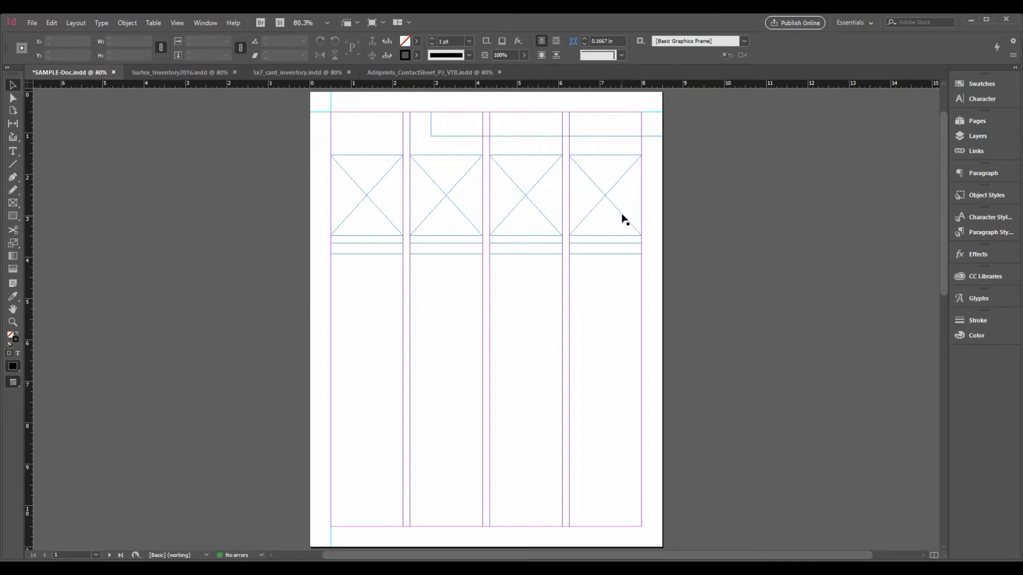
Draw a text frame about 2.97 in wide and 1.34 in high in the page's lower right corner, ending at the bottom margin
key("t")
left_click_drag(539, 472, 663, 528)
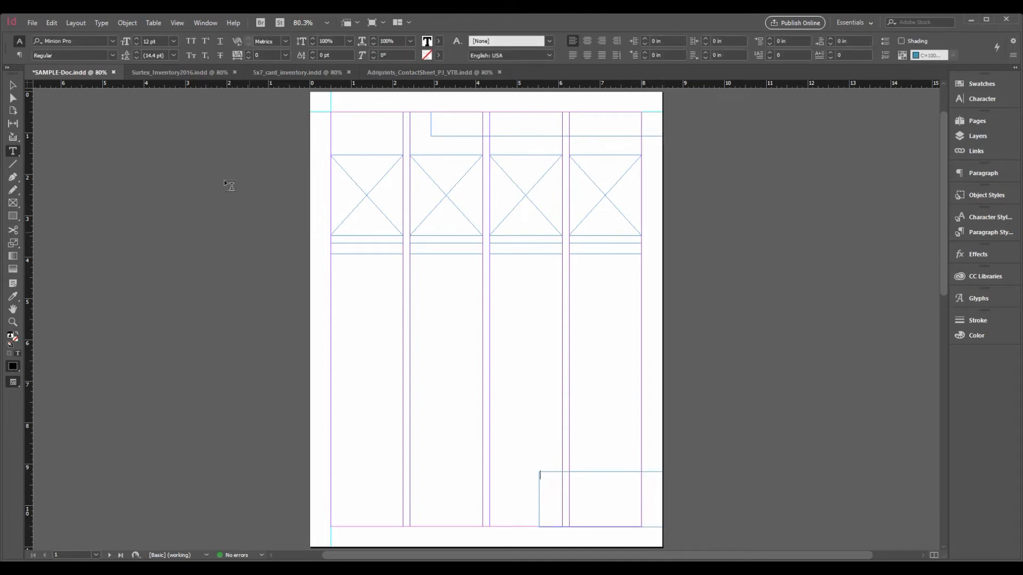
left_click_drag(315, 116, 403, 142)
left_click(13, 85)
key("Delete")
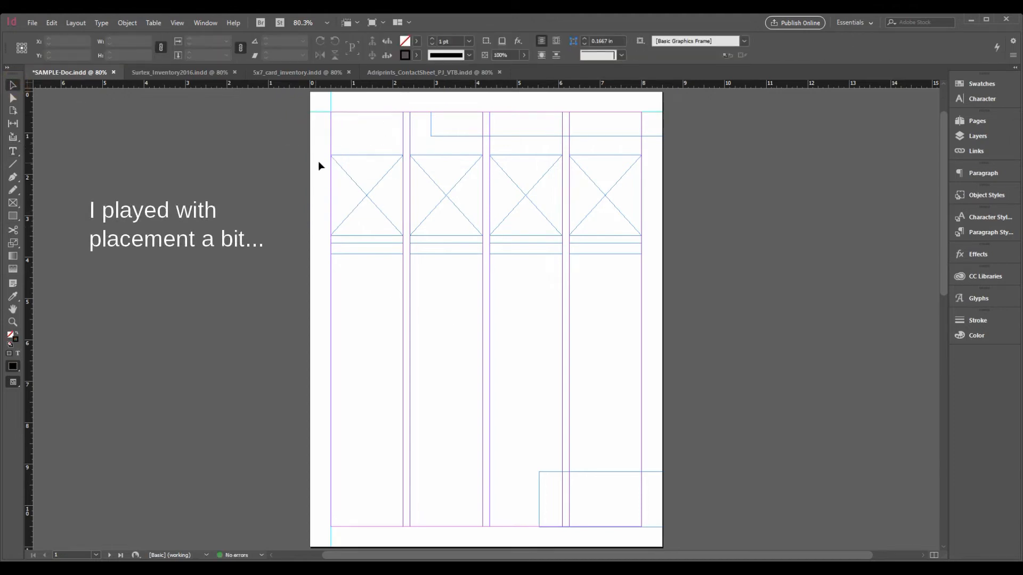
Draw an image frame about 2.18 by 0.41 in, rotate it 90°, and place it upright in the left margin below the top margin guide
key("f")
left_click_drag(326, 124, 416, 141)
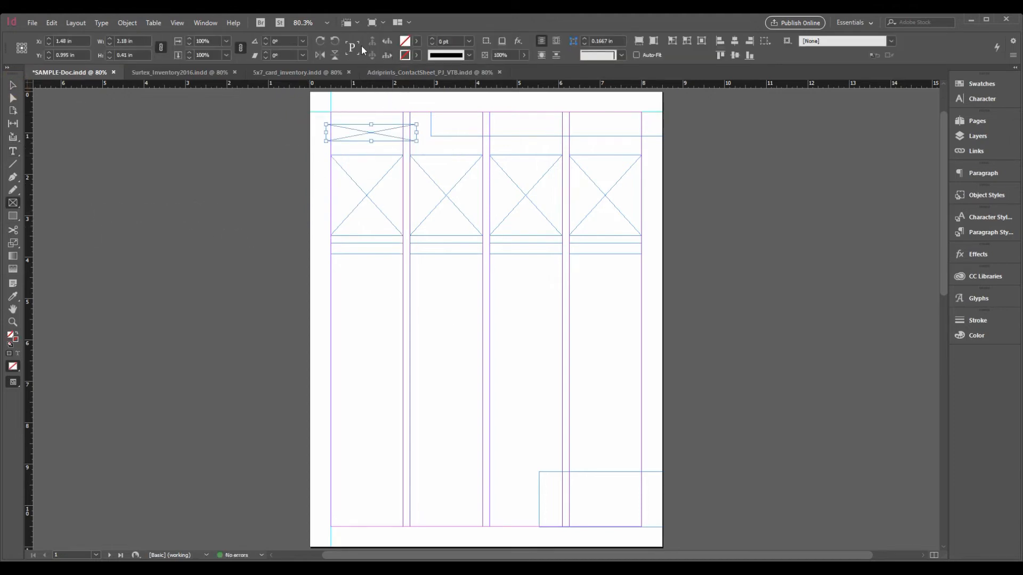
left_click(335, 42)
key("r")
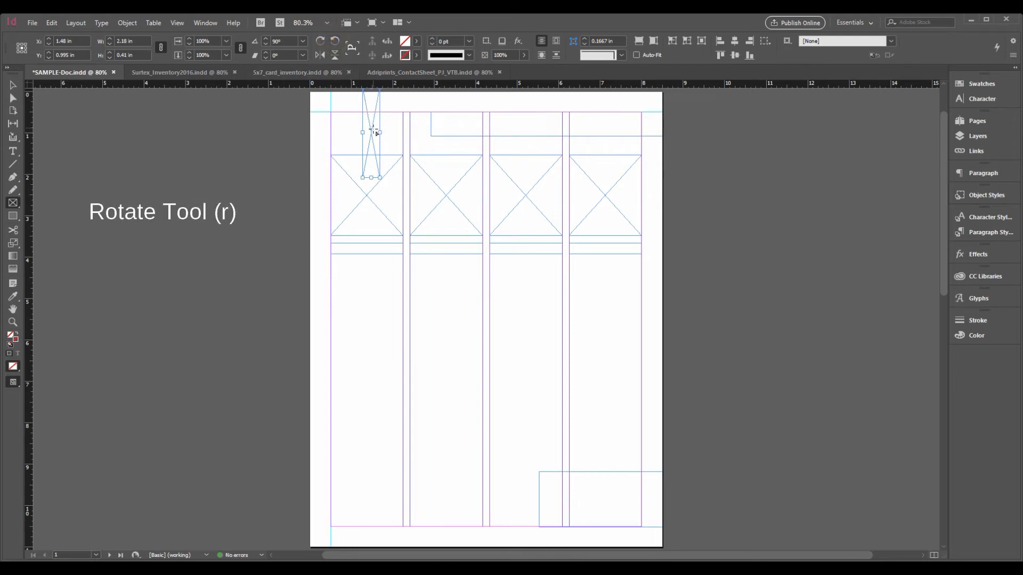
key("v")
left_click(372, 142)
left_click_drag(334, 168, 321, 173)
Examine the contact block's placement in the 5x7_card_inventory document, and return to SAMPLE-Doc
left_click(620, 494)
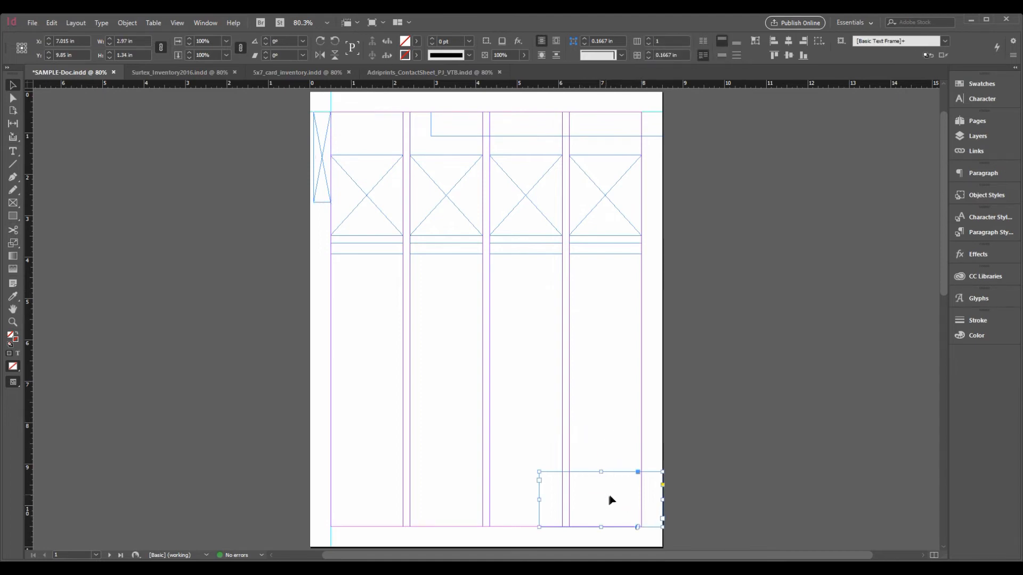
left_click(431, 73)
left_click(316, 74)
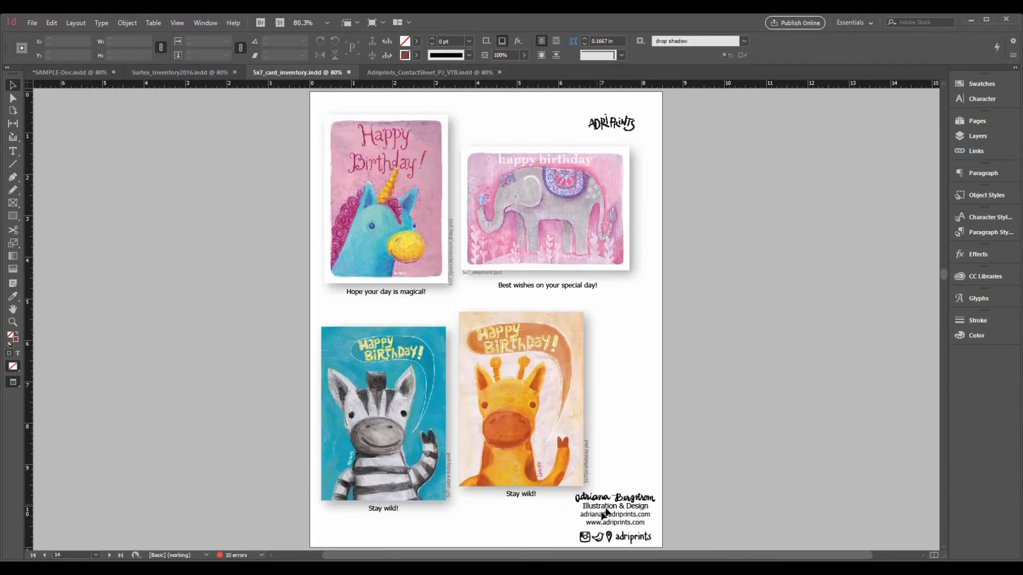
left_click(75, 72)
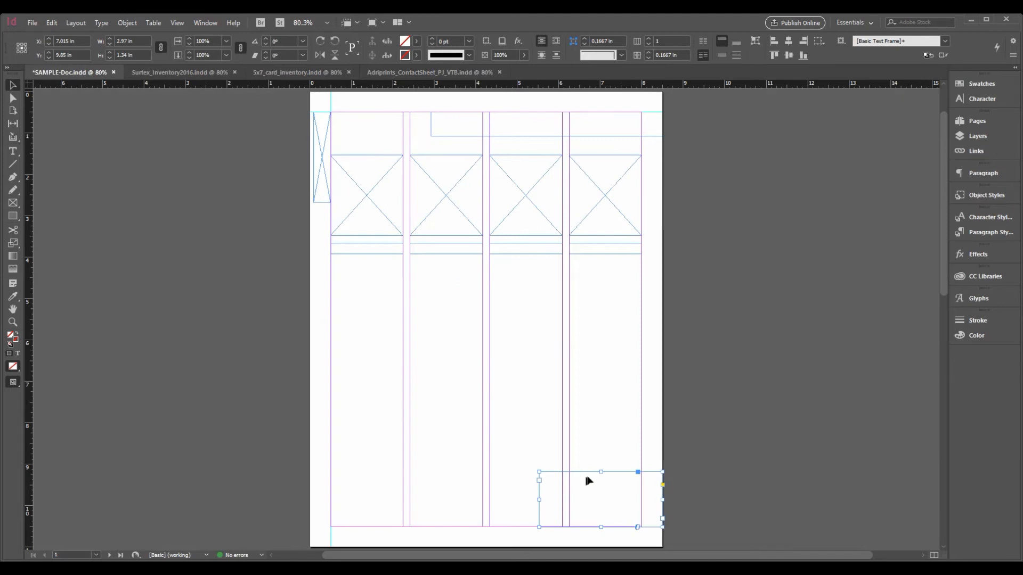
Duplicate the full row of four image and caption frames straight down to Y 5.35 in as a second row
left_click(328, 221)
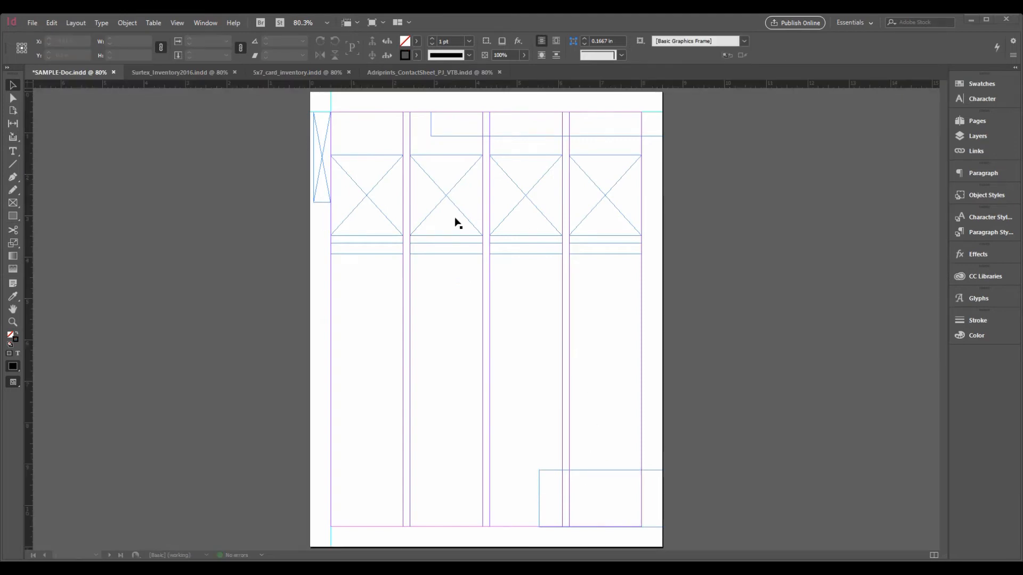
left_click_drag(312, 219, 670, 284)
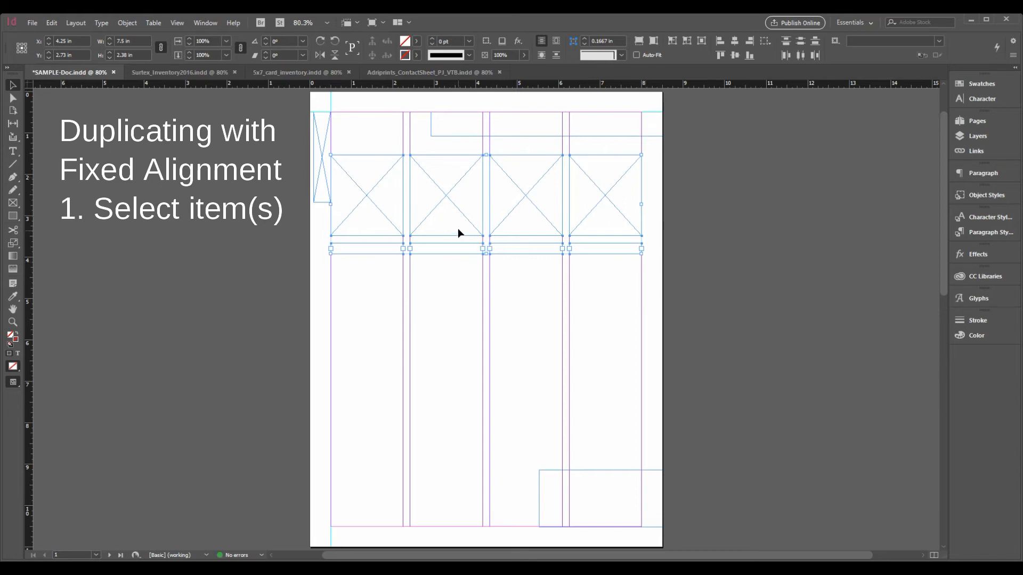
key("alt")
left_click_drag(458, 227, 461, 336)
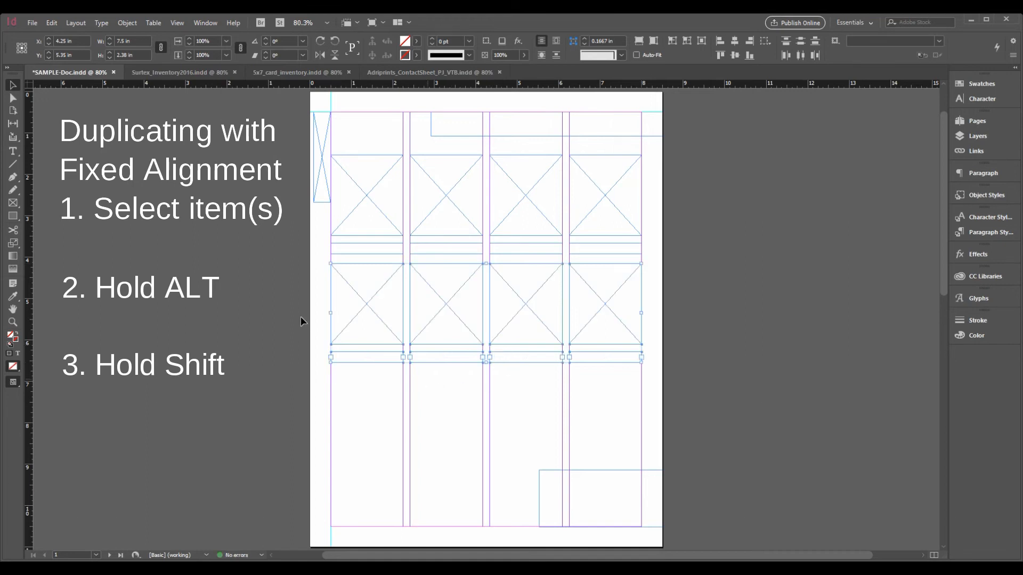
Duplicate the second row of frames straight down to Y 7.95 in as a third row
left_click_drag(307, 318, 678, 364)
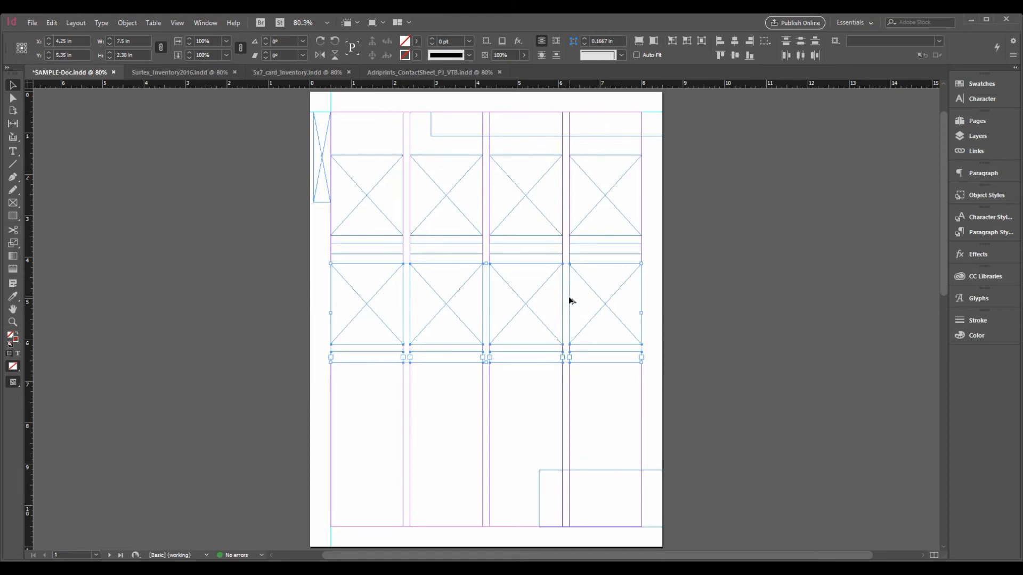
left_click_drag(570, 301, 571, 411)
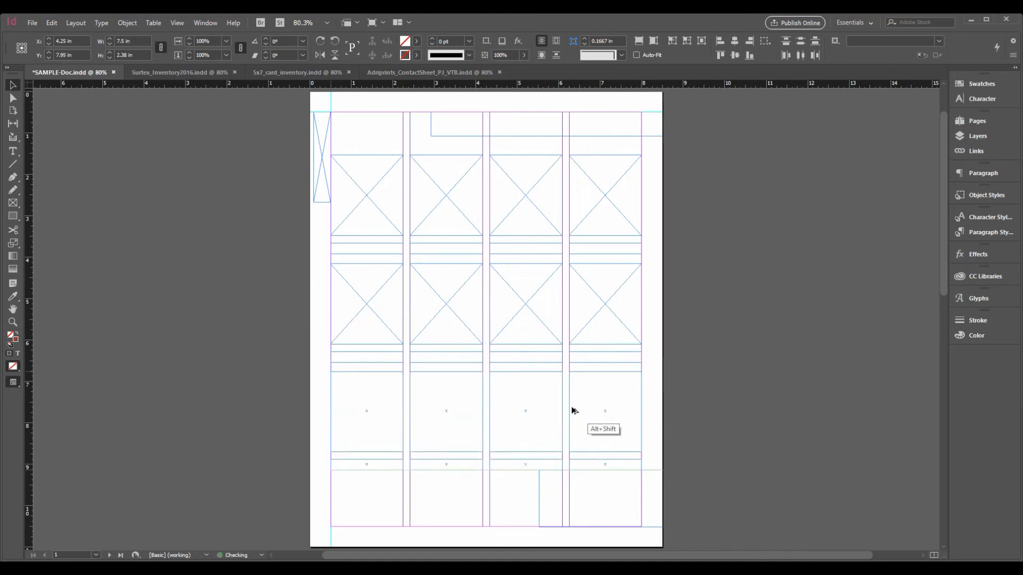
left_click(707, 339)
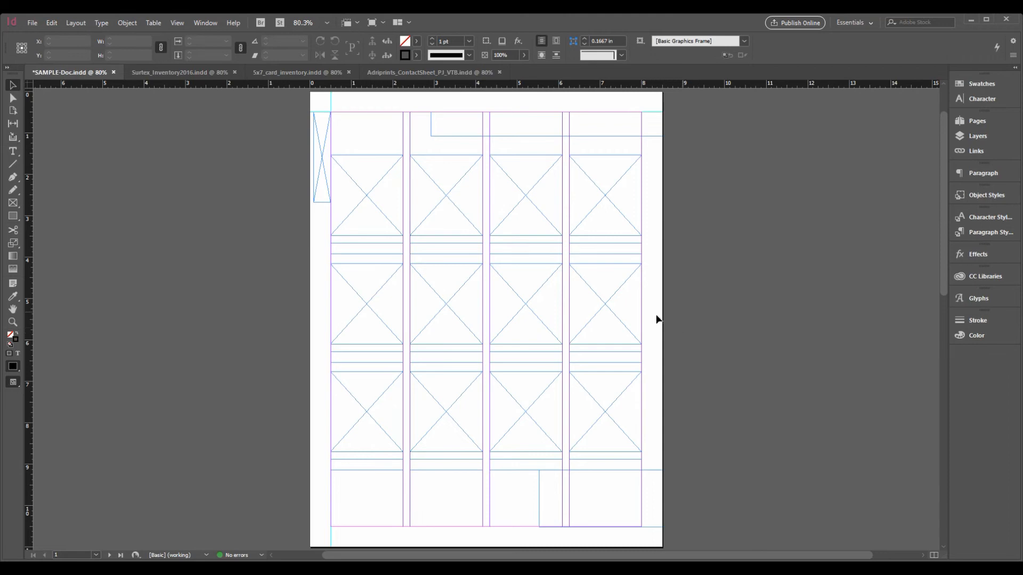
Group all image and caption frames of the third row
left_click_drag(292, 408, 684, 461)
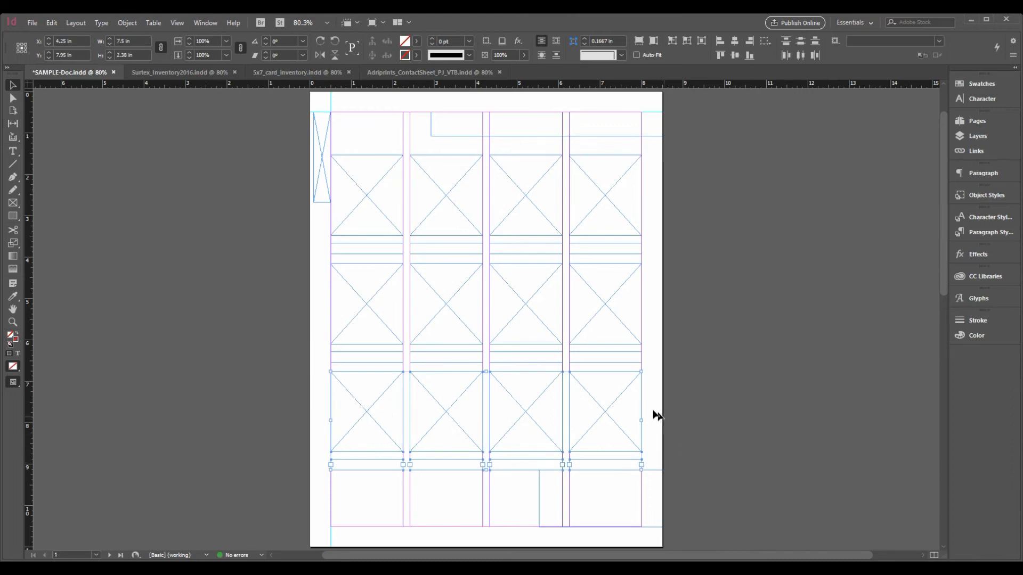
key("ctrl+g")
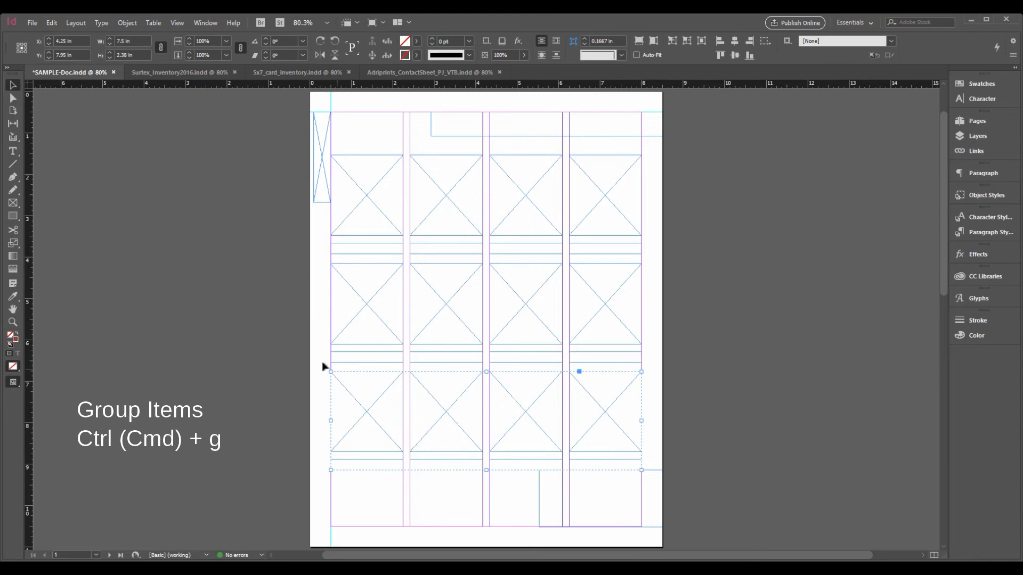
key("z")
left_click_drag(308, 344, 423, 408)
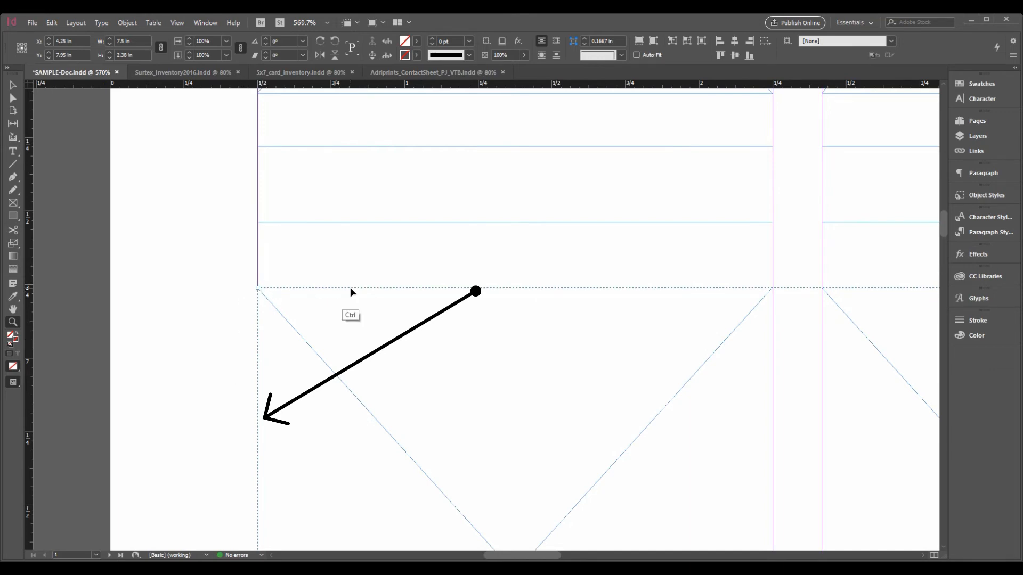
key("ctrl+0")
key("v")
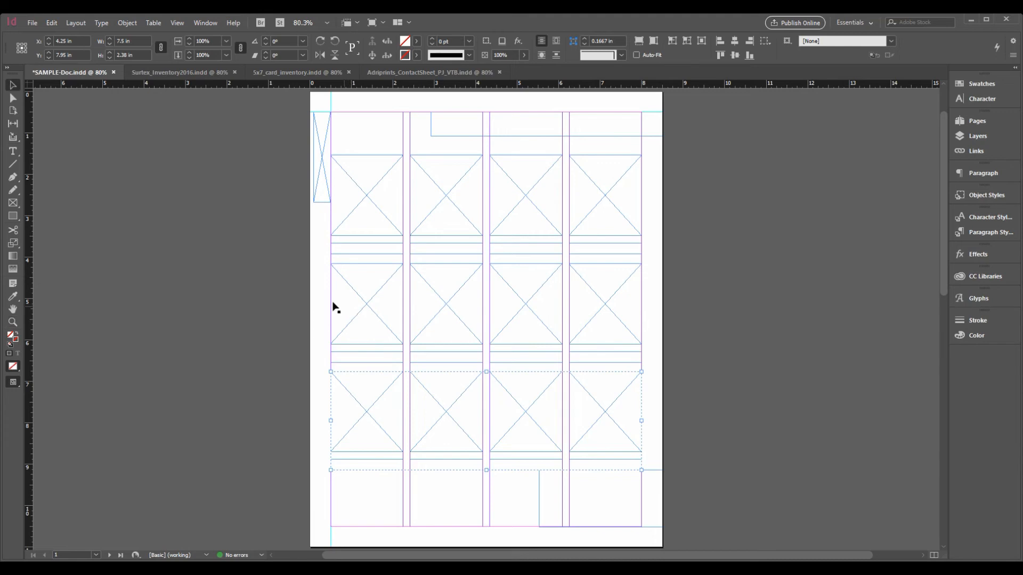
Group the first-row frames and shift them up slightly, and group the second-row frames separately
left_click(645, 356)
left_click_drag(313, 217, 680, 250)
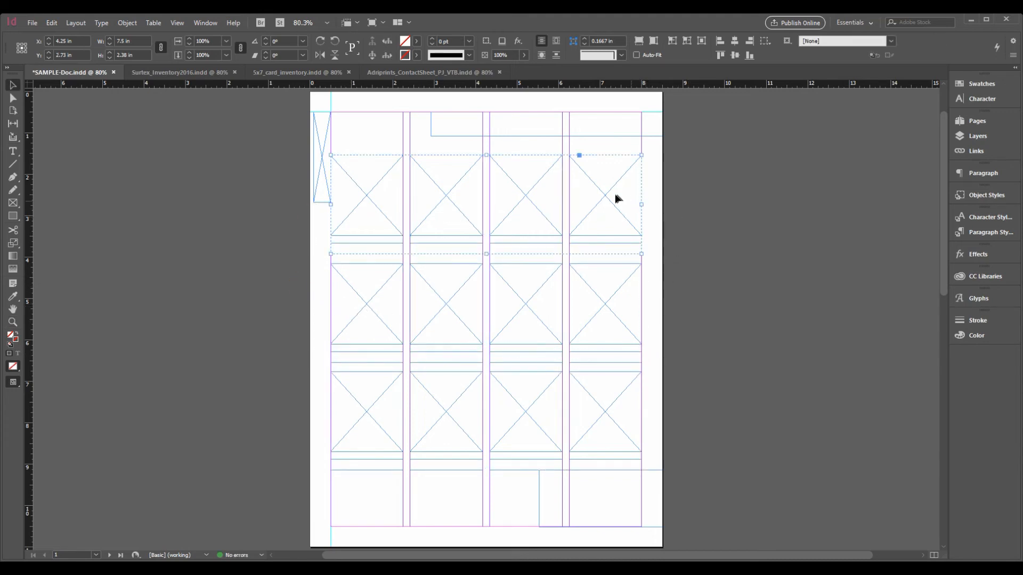
left_click_drag(602, 179, 600, 171)
left_click_drag(309, 304, 379, 341)
Select the three grouped rows and distribute their vertical centers evenly
left_click_drag(298, 404, 607, 207)
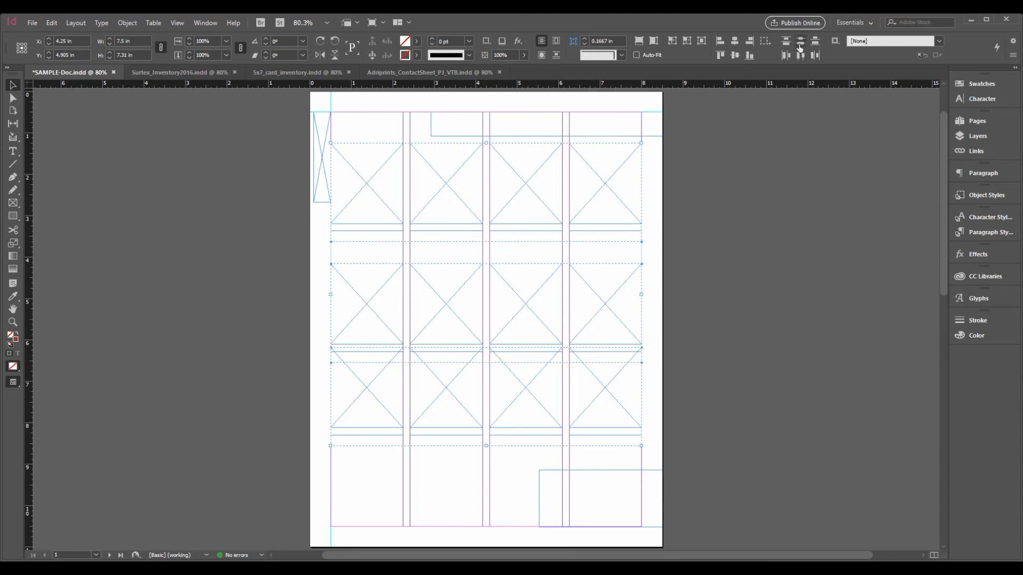
left_click(800, 41)
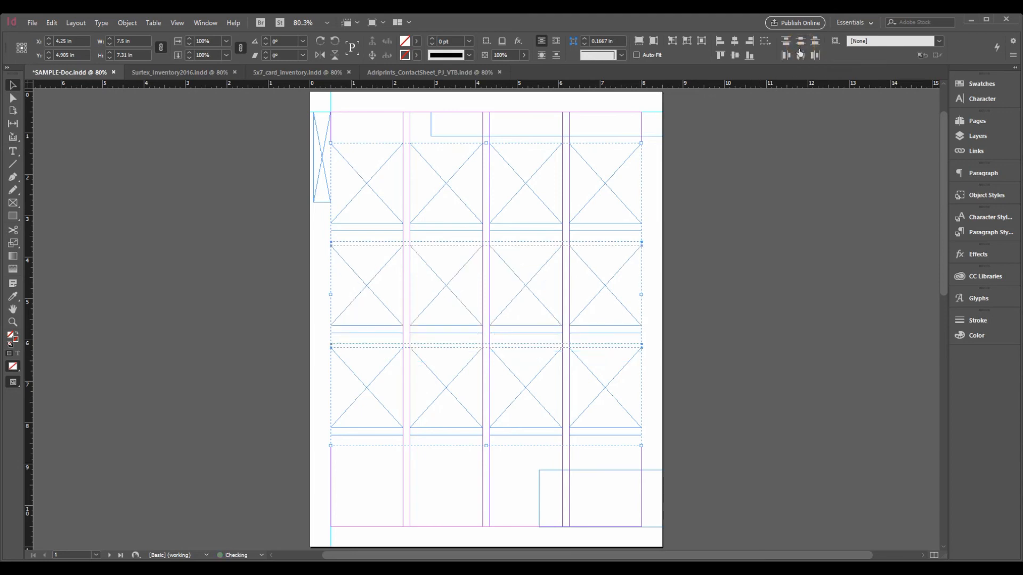
Try a fourth row of image and caption frames at the foot of the page, and delete that row
left_click(682, 288)
left_click_drag(293, 377, 406, 473)
left_click(289, 422)
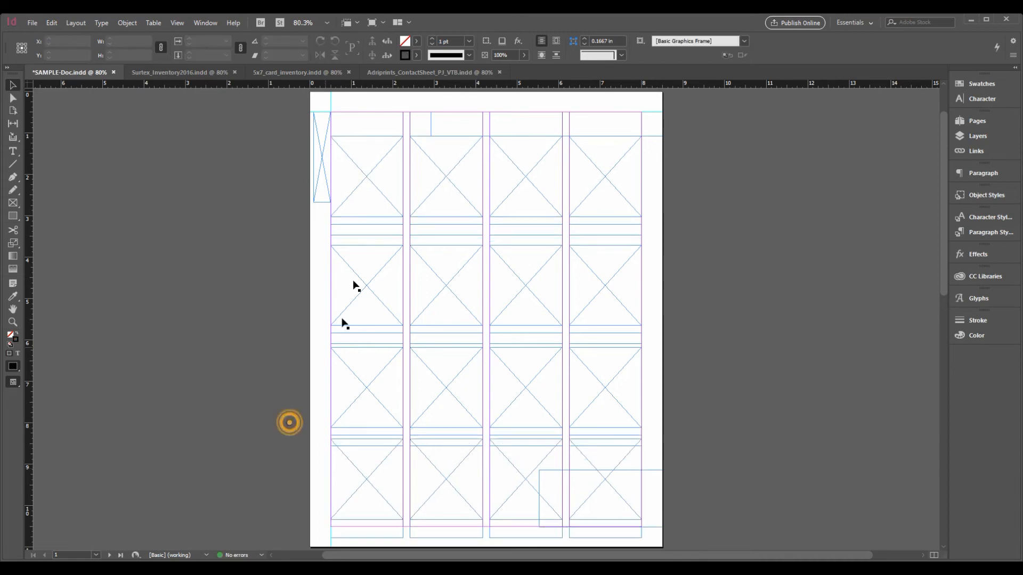
left_click(674, 431)
left_click_drag(293, 481, 522, 532)
key("Delete")
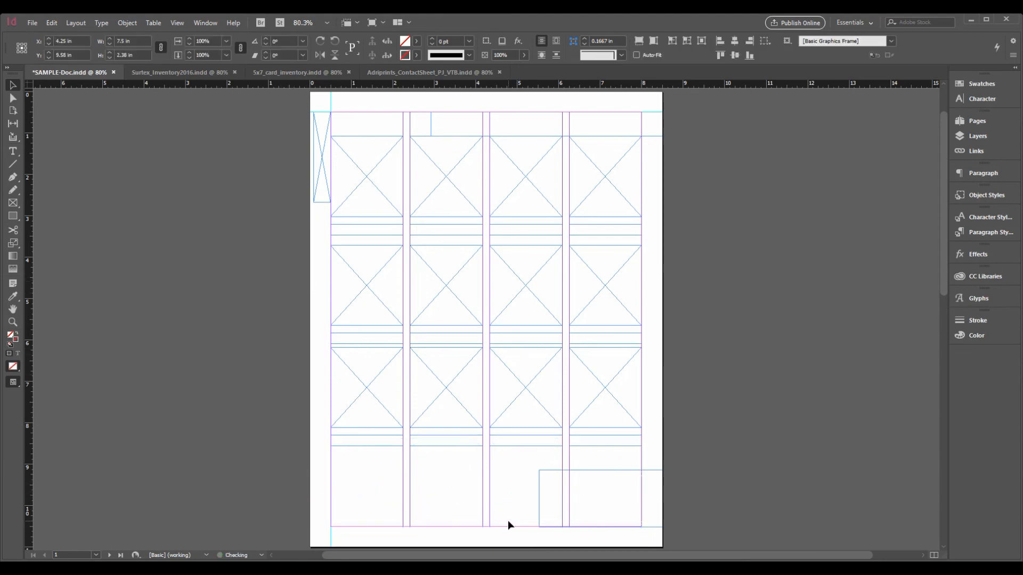
Move the three grouped rows down together until the last captions end at the upper edge of the lower right text frame
left_click_drag(311, 219, 663, 426)
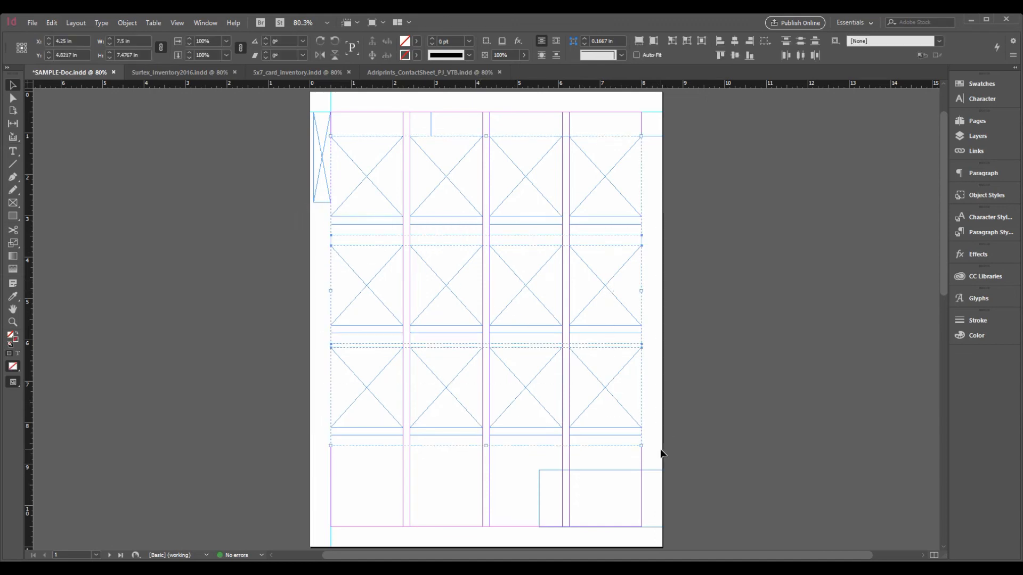
left_click_drag(526, 178, 535, 206)
left_click(723, 246)
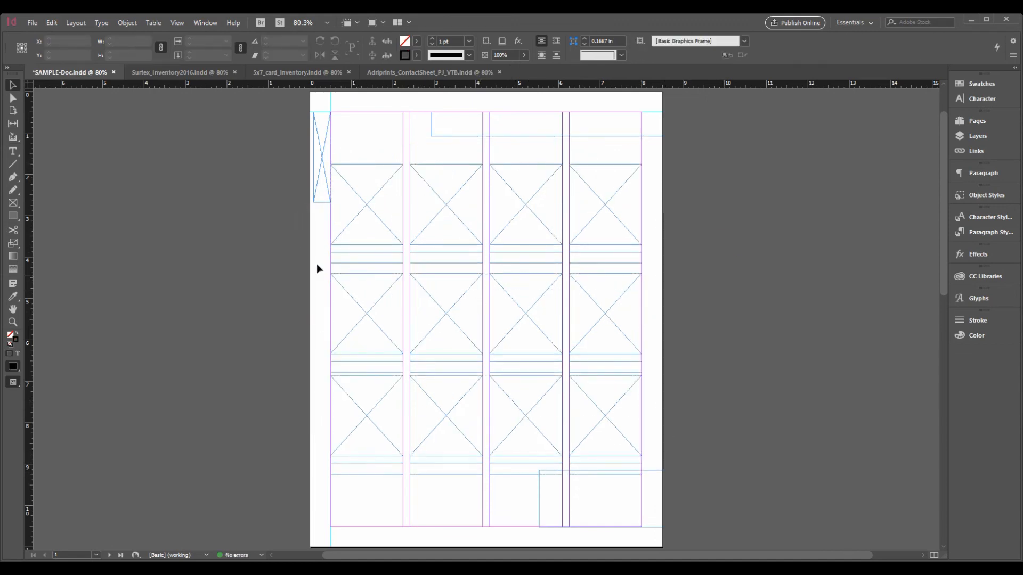
left_click_drag(302, 226, 660, 476)
left_click_drag(616, 273, 621, 268)
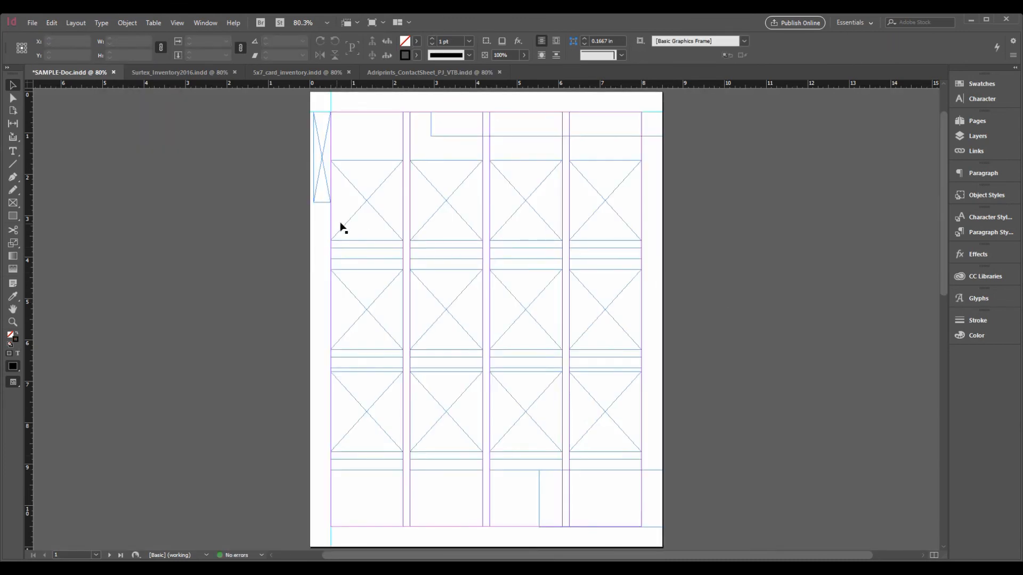
Preview the page without guides and frame edges, and return to the normal screen mode
left_click(344, 229)
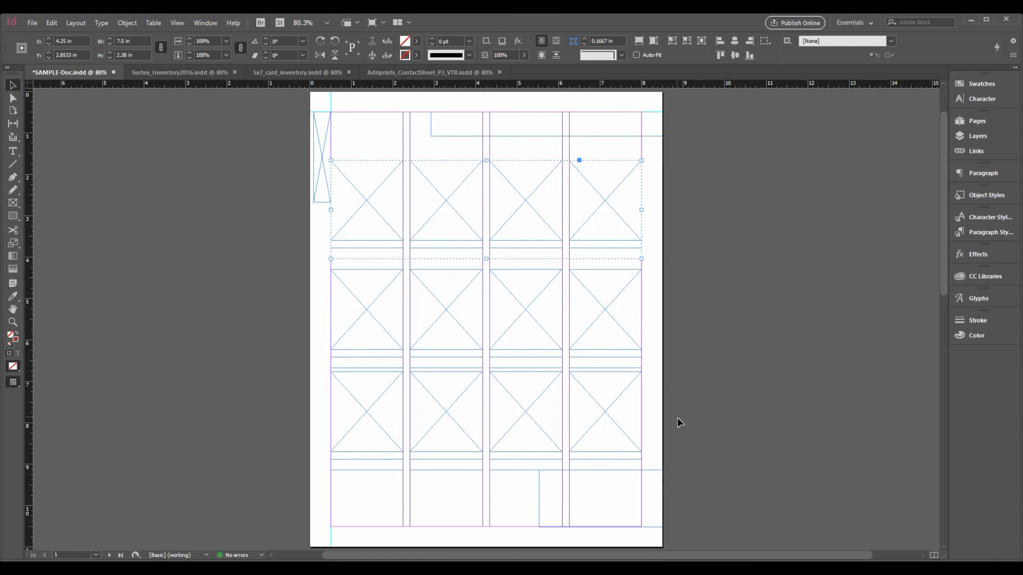
key("w")
left_click(761, 326)
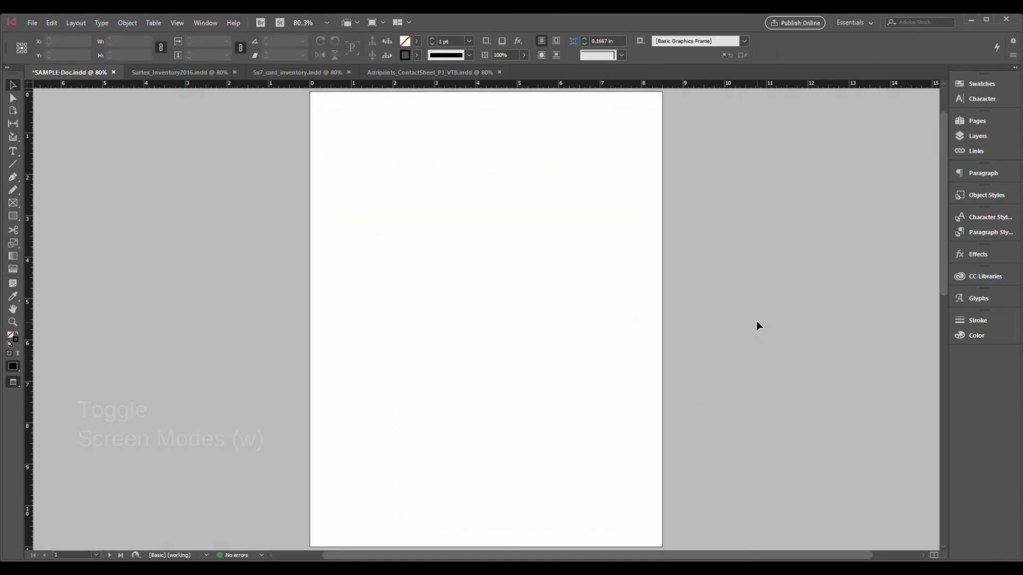
key("w")
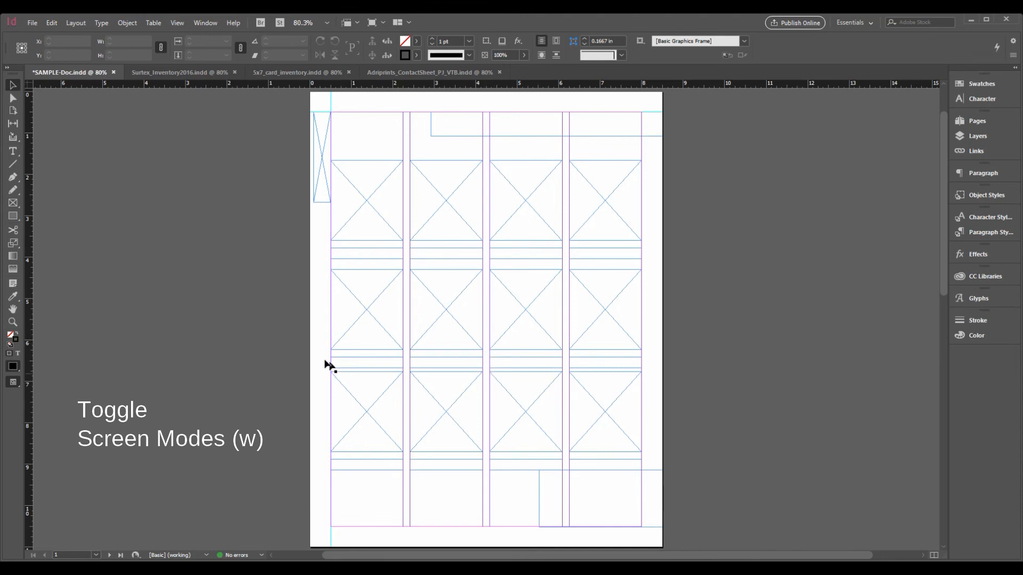
Move the grouped first row up to Y 2.61 in, keeping it aligned with the columns
left_click_drag(661, 233, 616, 204)
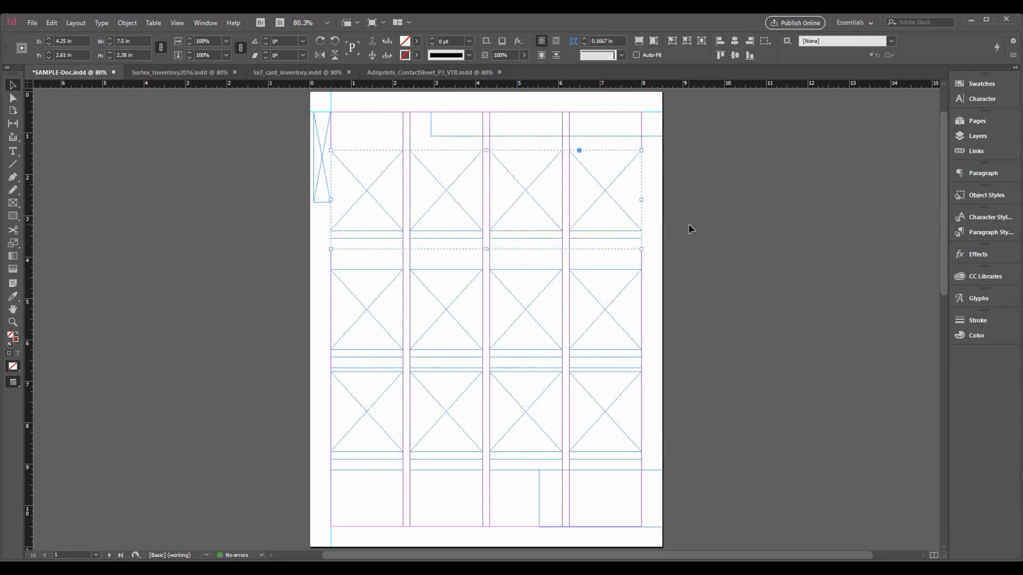
left_click(679, 239)
Distribute the vertical centers of all three grouped rows to even out the spacing between them
left_click_drag(675, 376, 610, 186)
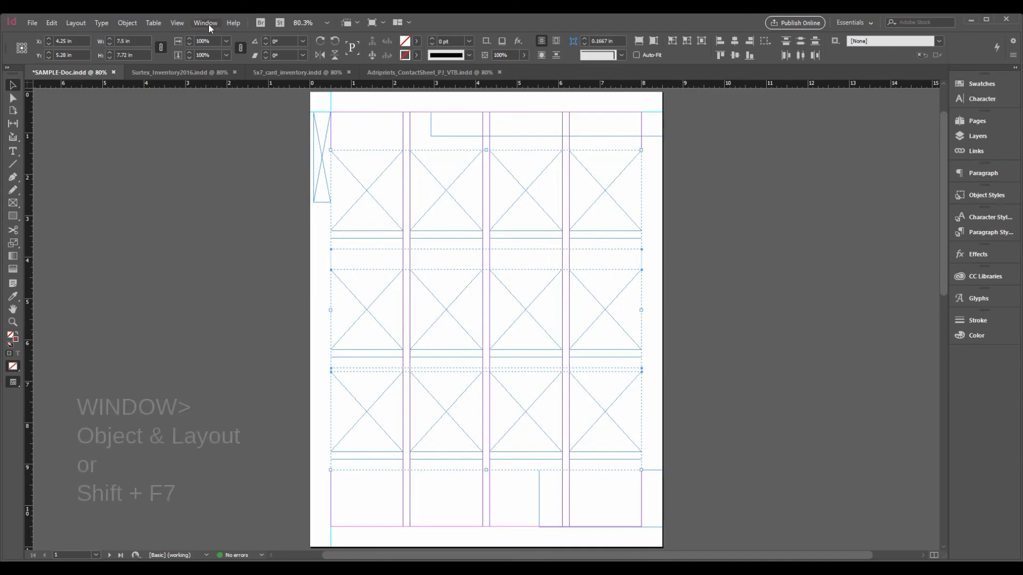
left_click(208, 23)
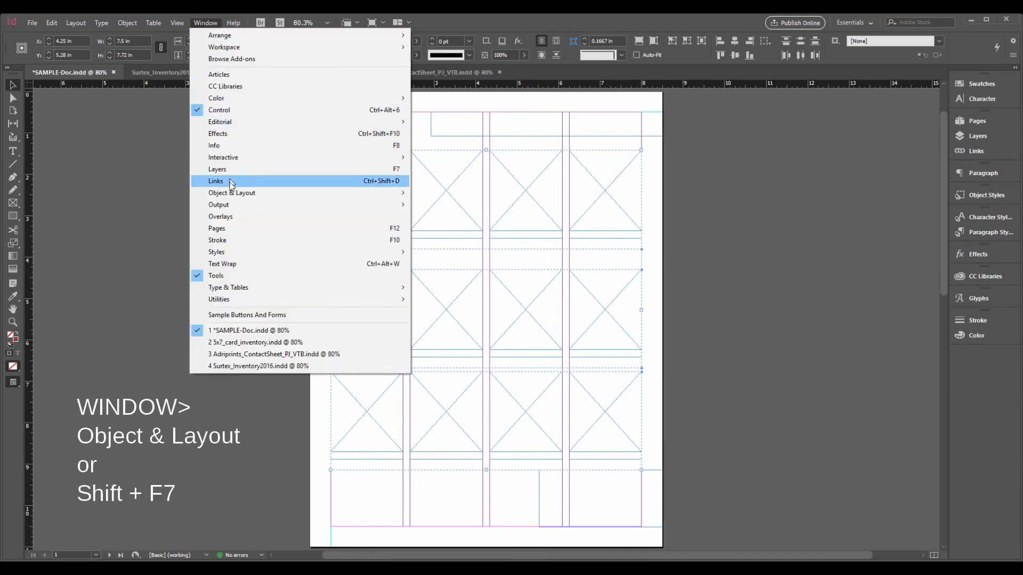
mouse_move(237, 196)
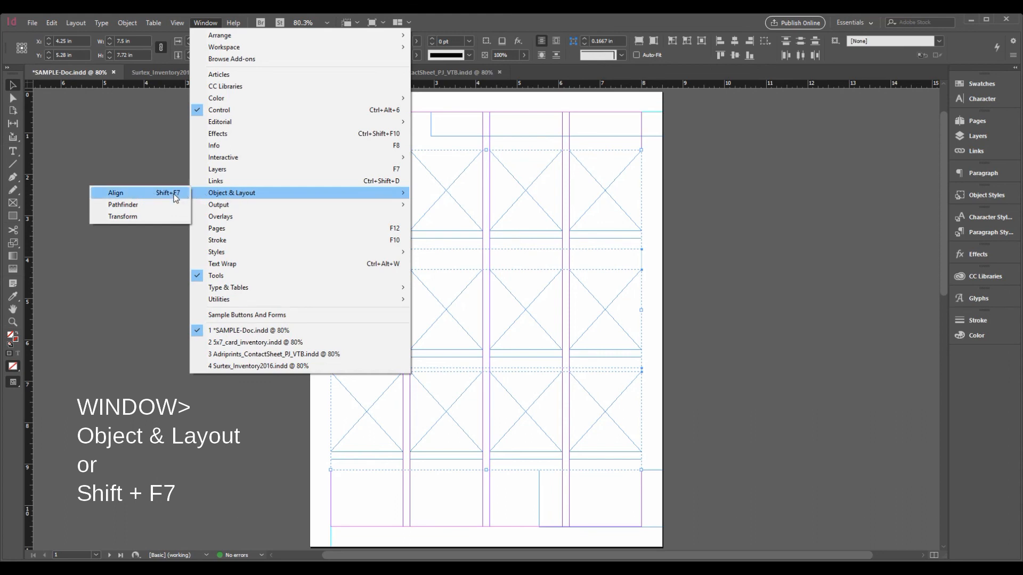
left_click(245, 24)
left_click(244, 23)
left_click(870, 59)
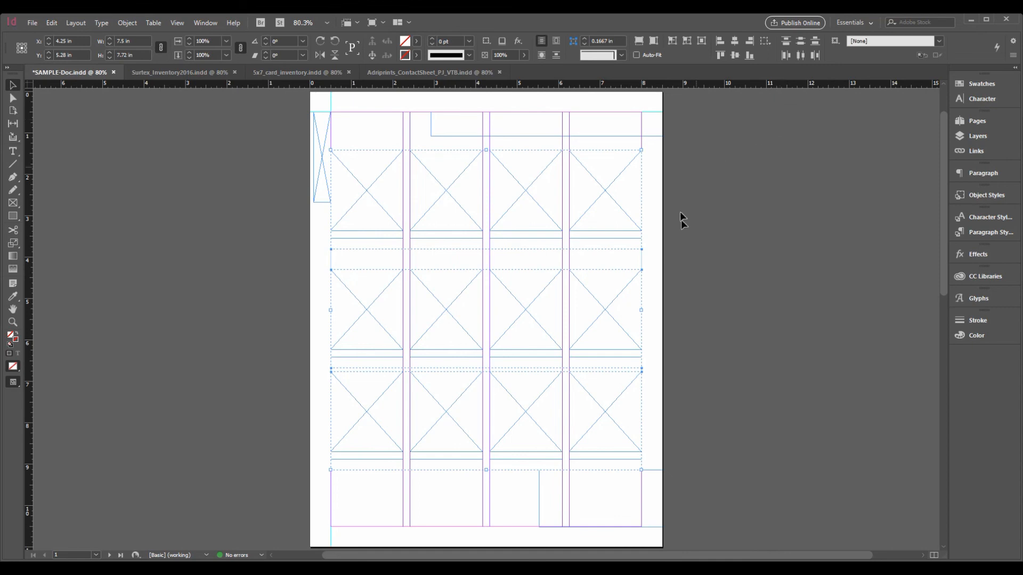
left_click(800, 41)
left_click(690, 292)
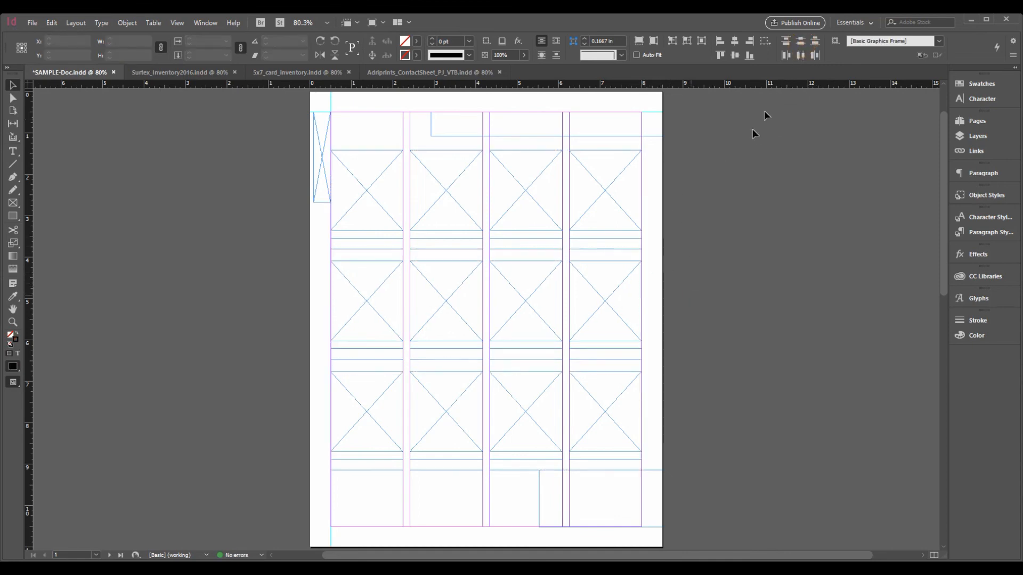
left_click_drag(692, 381, 582, 199)
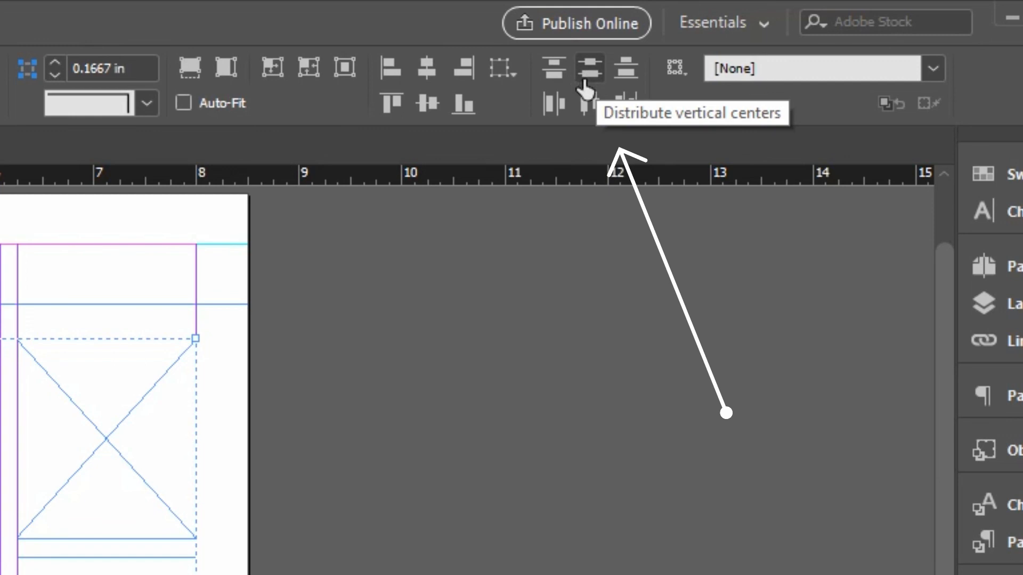
left_click(589, 75)
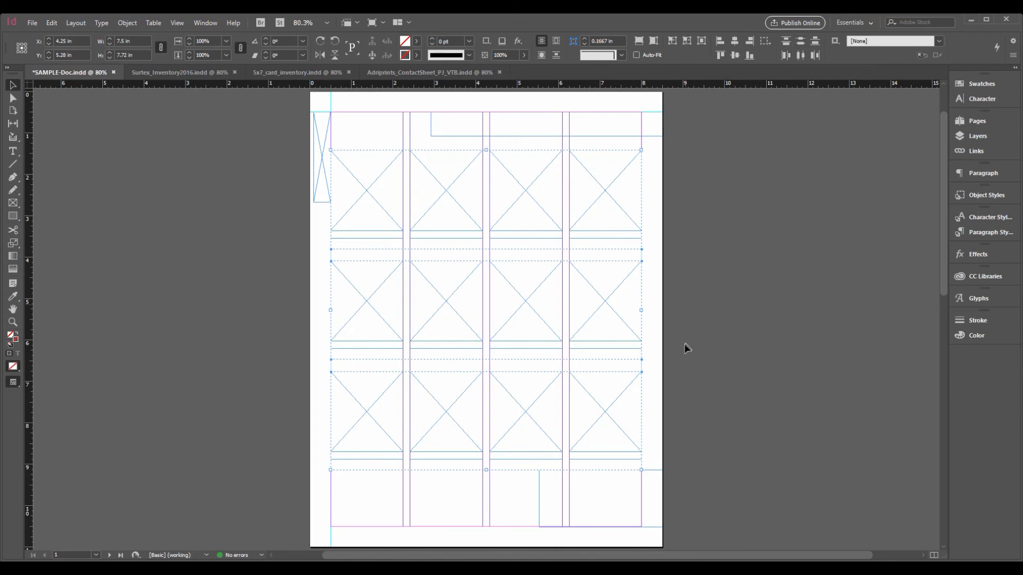
left_click(679, 372)
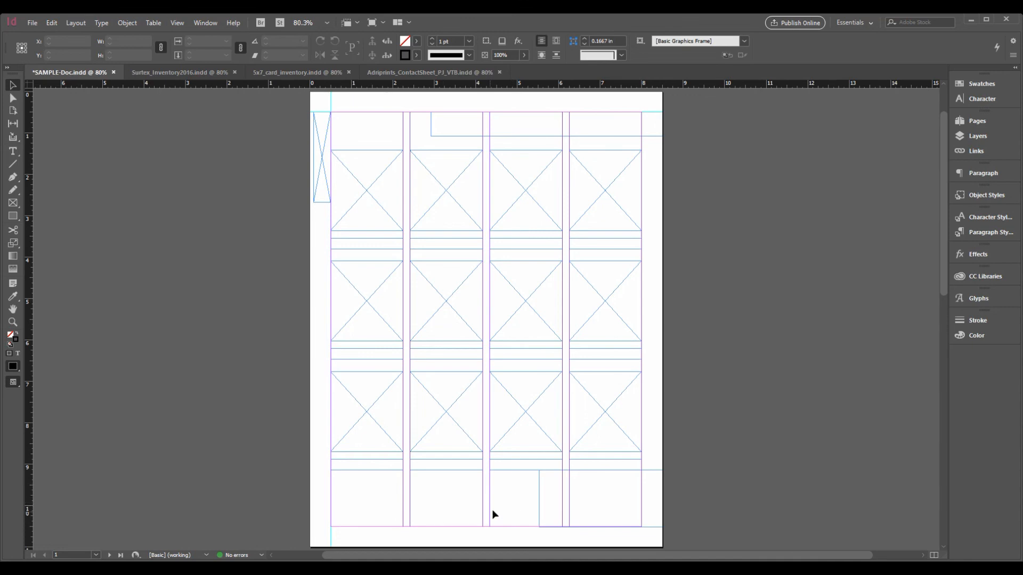
left_click(539, 138)
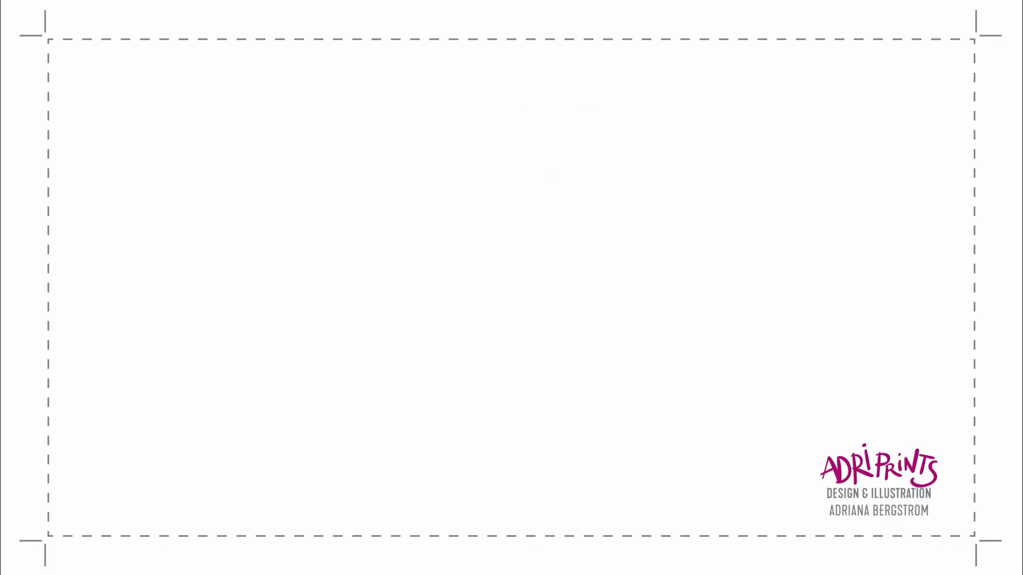